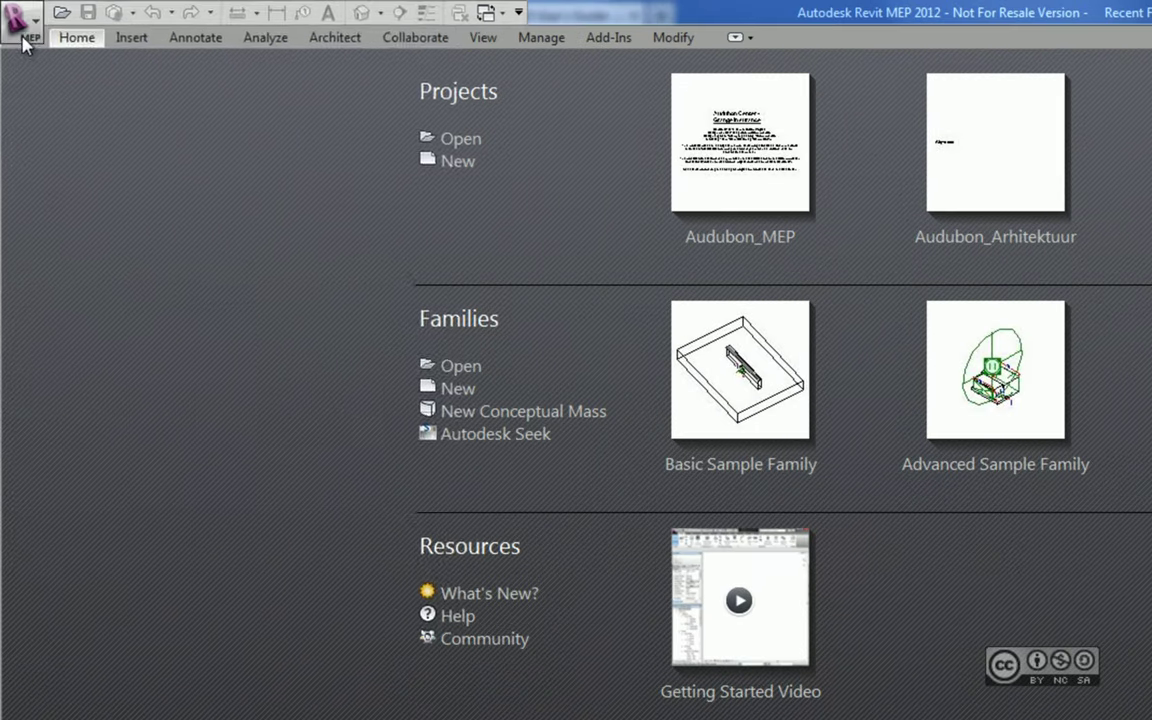
# Step: Start a new project and browse the US Metric templates, currently showing Mechanical-Default_Metric.rte
pyautogui.click(24, 40)
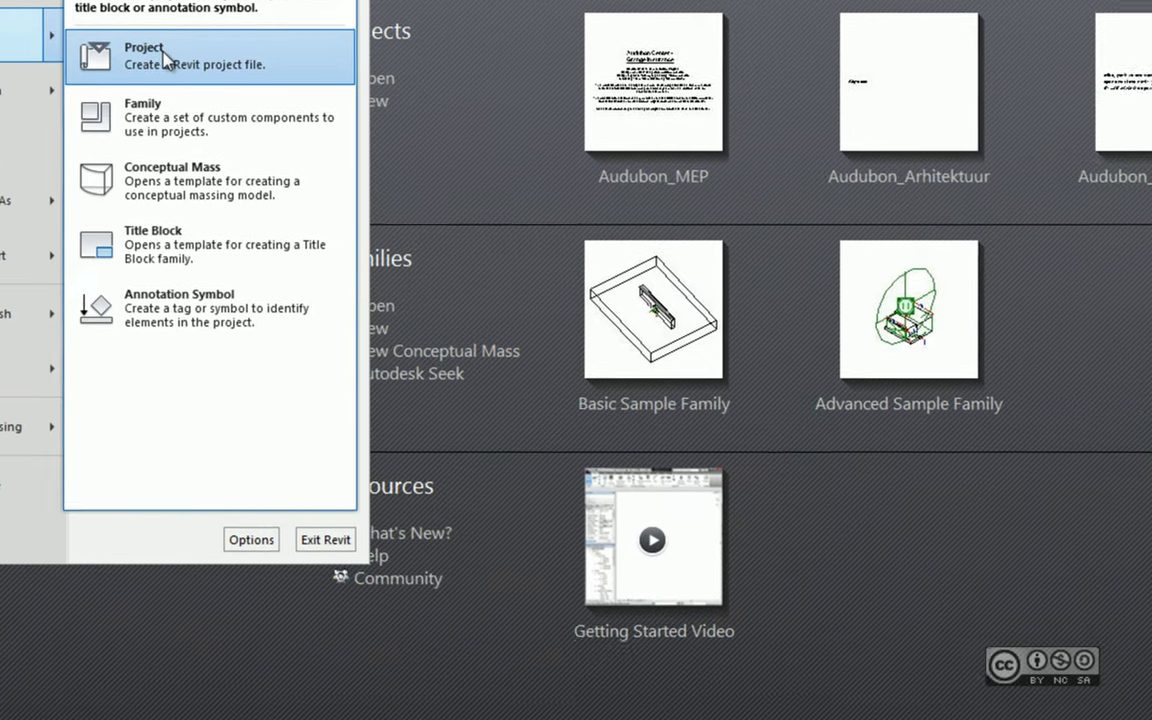
pyautogui.click(225, 116)
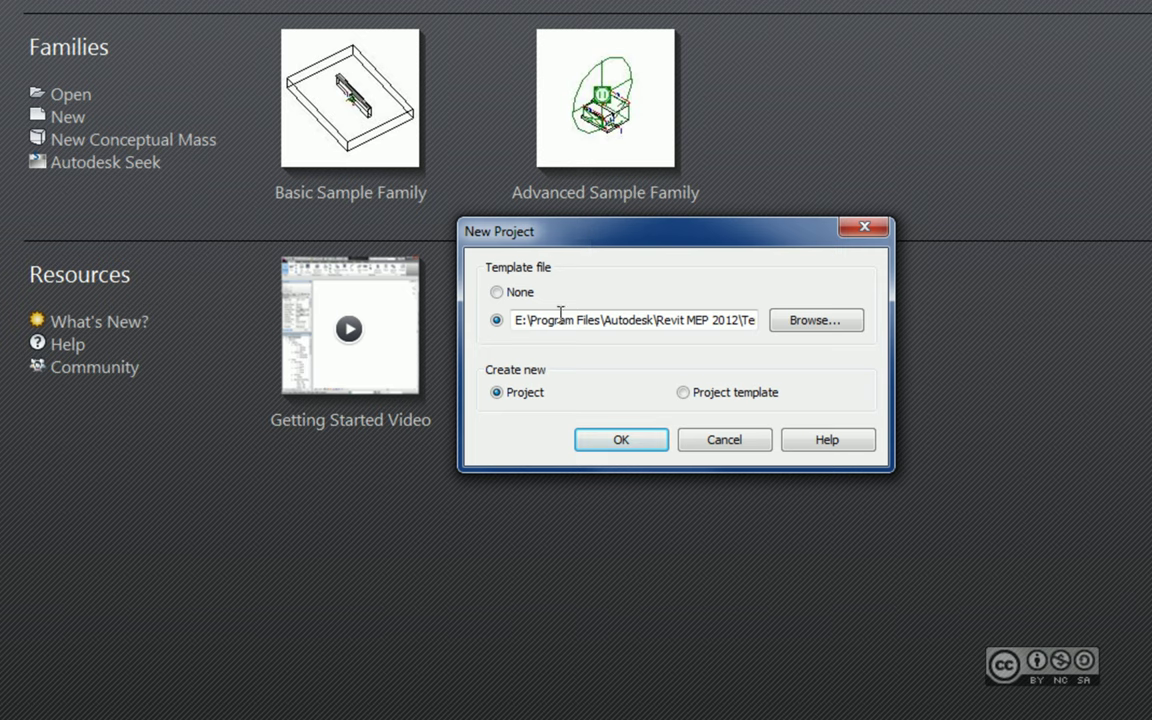
pyautogui.click(836, 337)
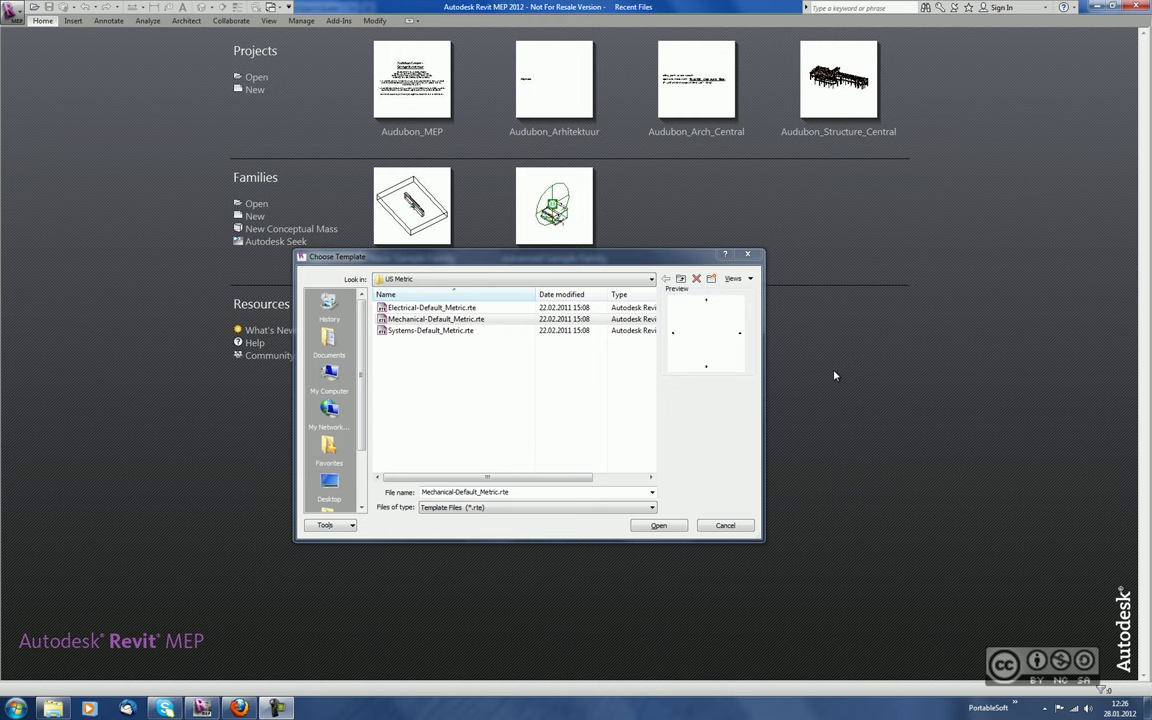
# Step: Pick Systems-Default_Metric.rte instead of the Mechanical template and open it
pyautogui.click(410, 319)
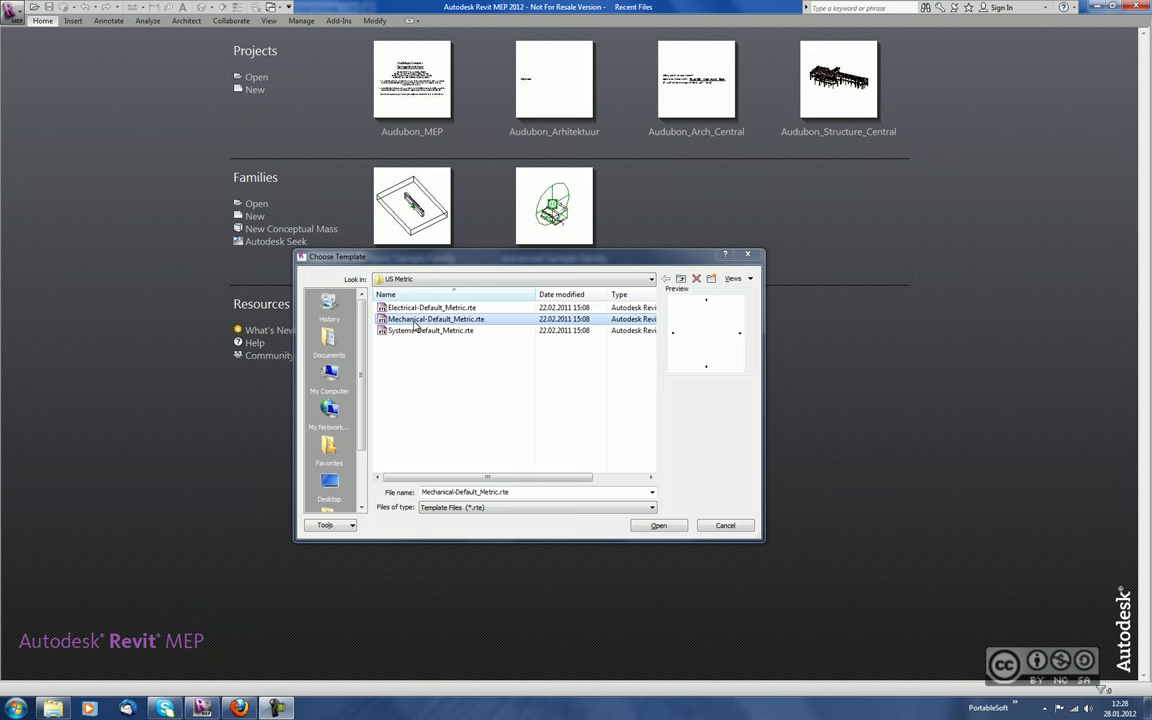
pyautogui.click(418, 331)
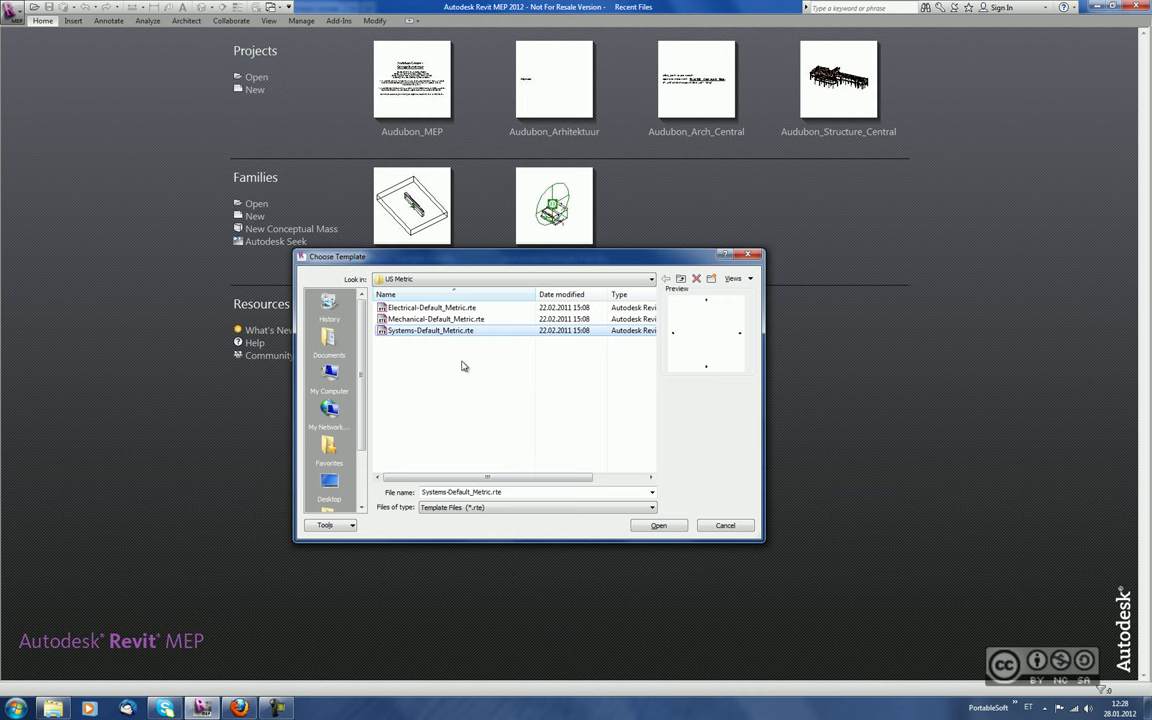
pyautogui.click(659, 525)
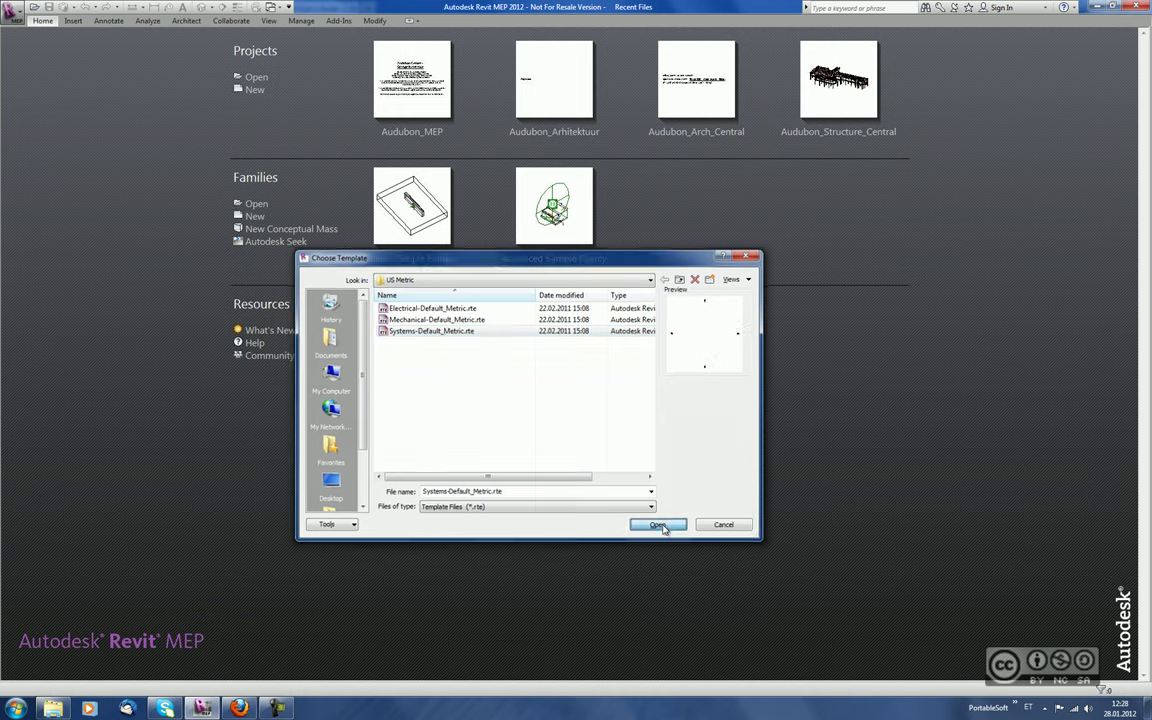
# Step: Create Project3 from the Systems template, widen the side panel and close the Properties palette
pyautogui.click(562, 397)
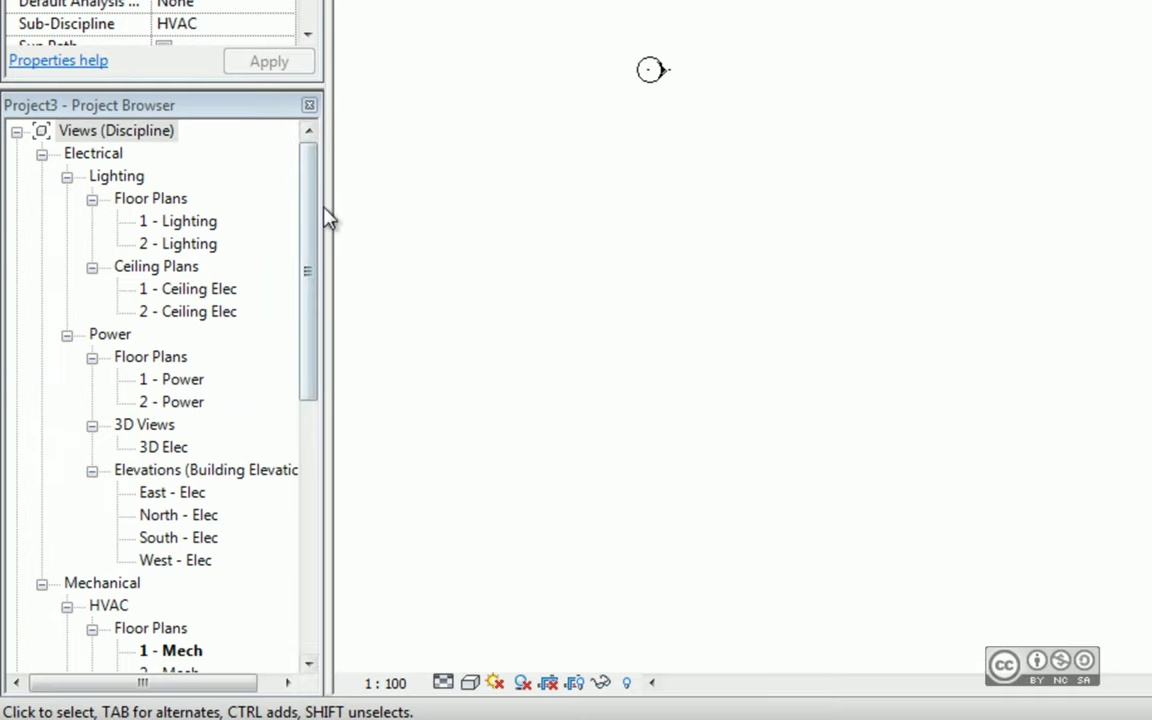
pyautogui.moveTo(330, 207); pyautogui.dragTo(380, 208)
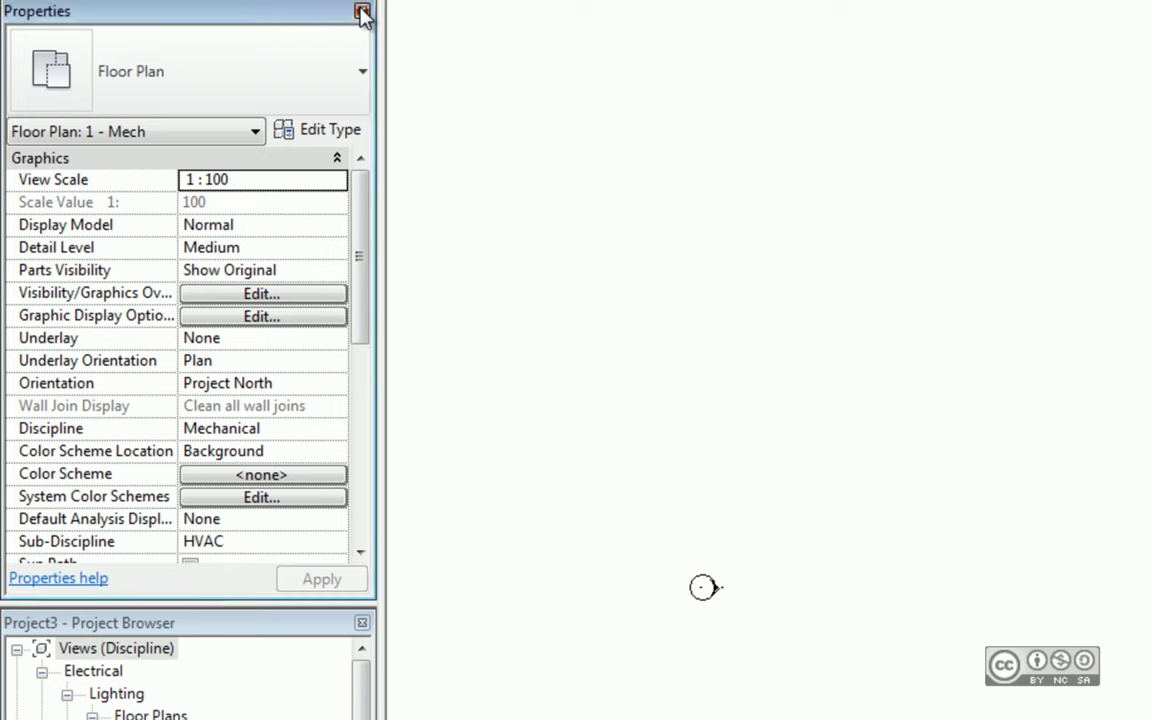
pyautogui.click(361, 12)
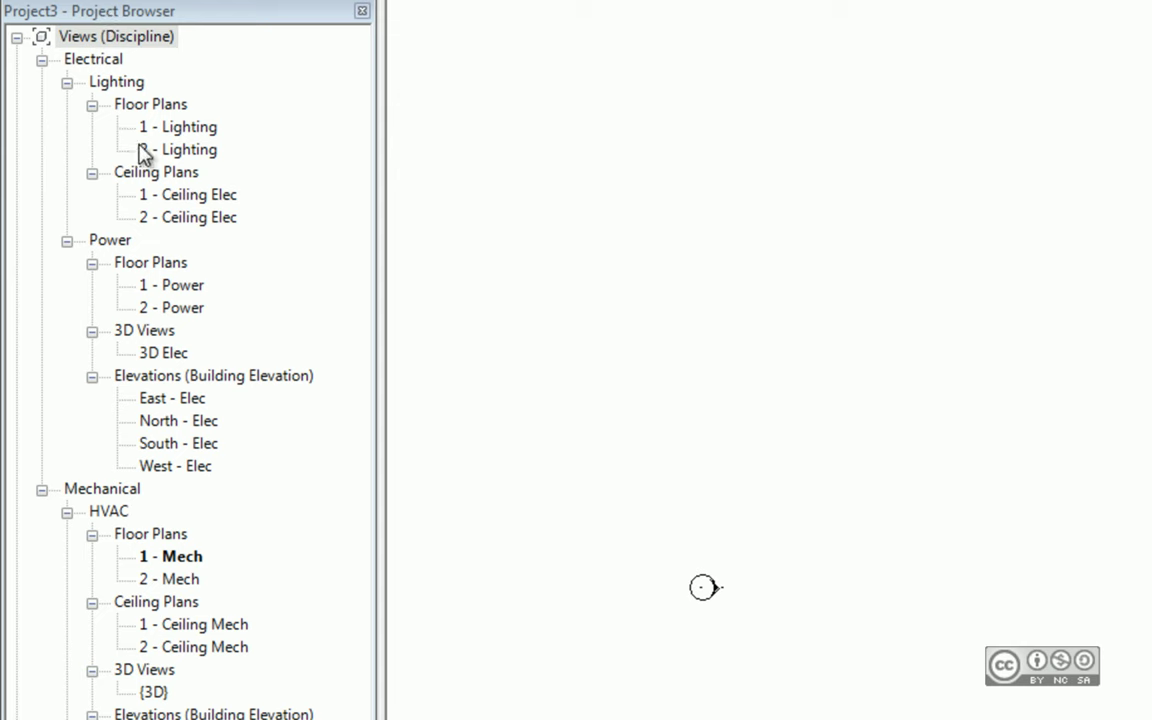
# Step: Collapse the Electrical and Mechanical groups, then collapse and re-expand Views (Discipline)
pyautogui.click(41, 59)
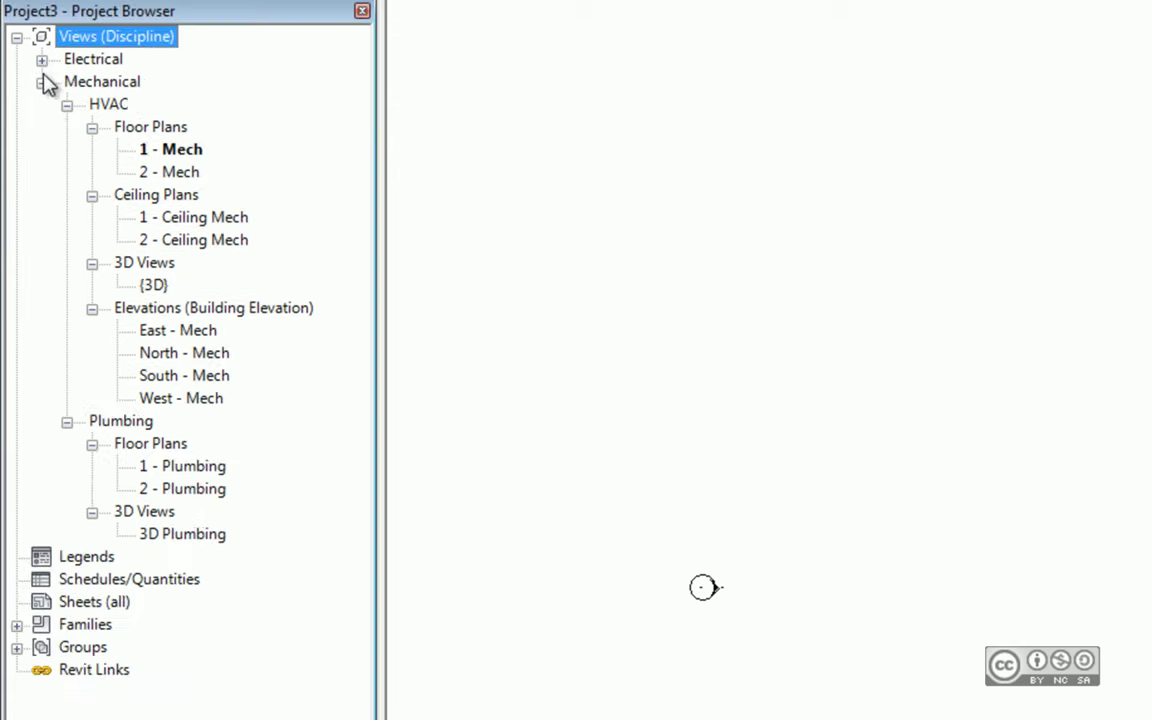
pyautogui.click(41, 82)
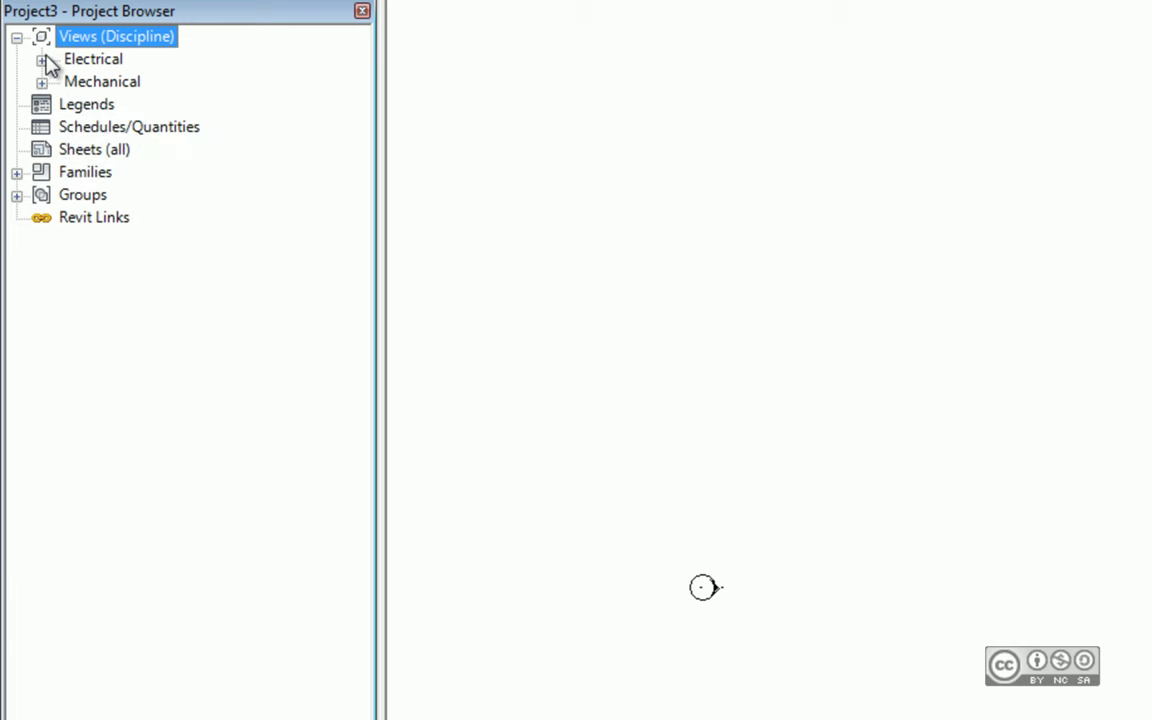
pyautogui.press('Left')
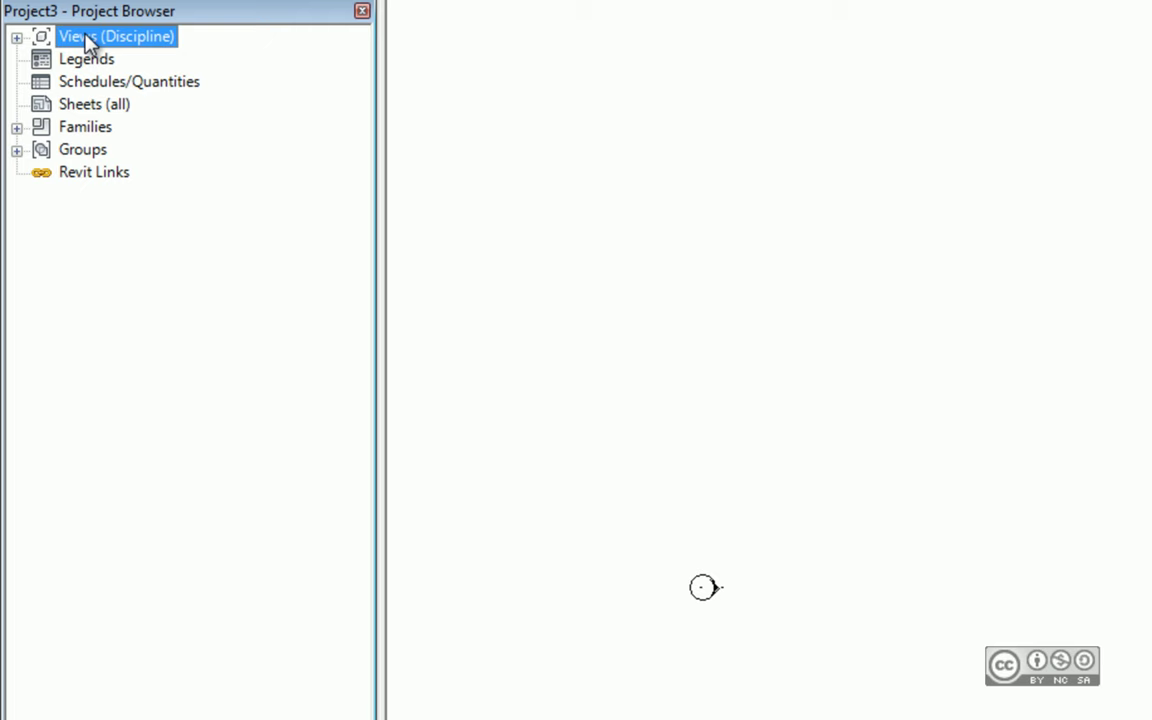
pyautogui.click(16, 37)
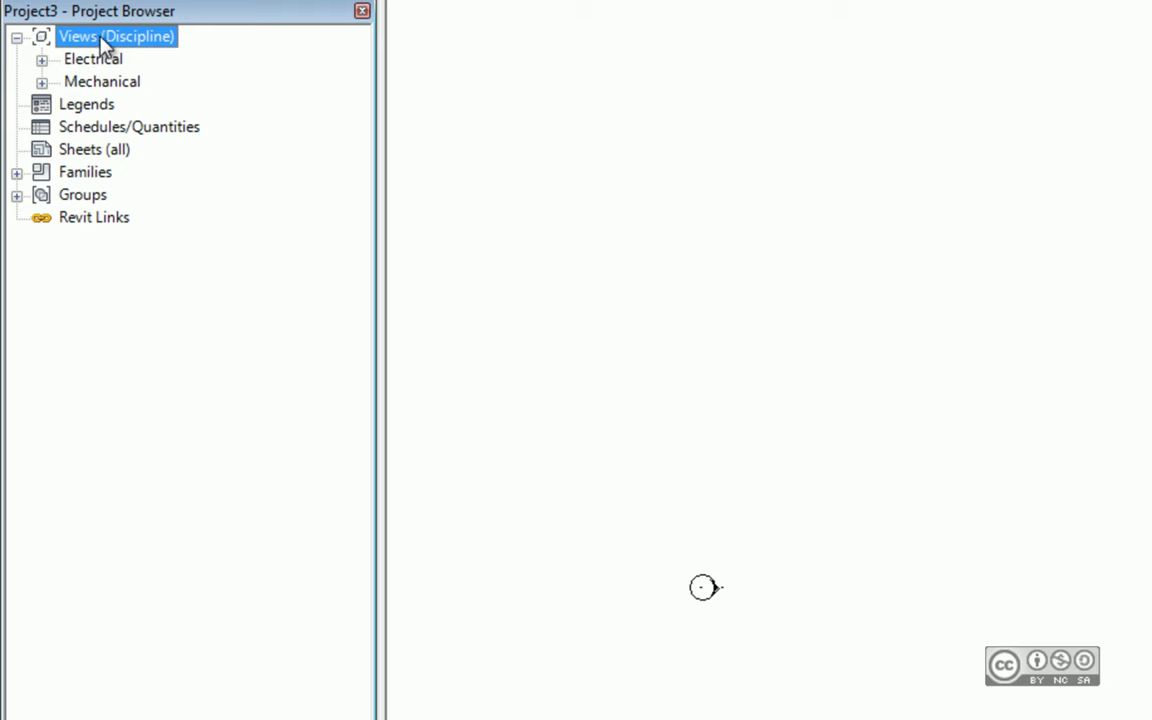
# Step: Open the Views (Discipline) browser organization's type properties and compare the 'all' type with Discipline
pyautogui.rightClick(143, 38)
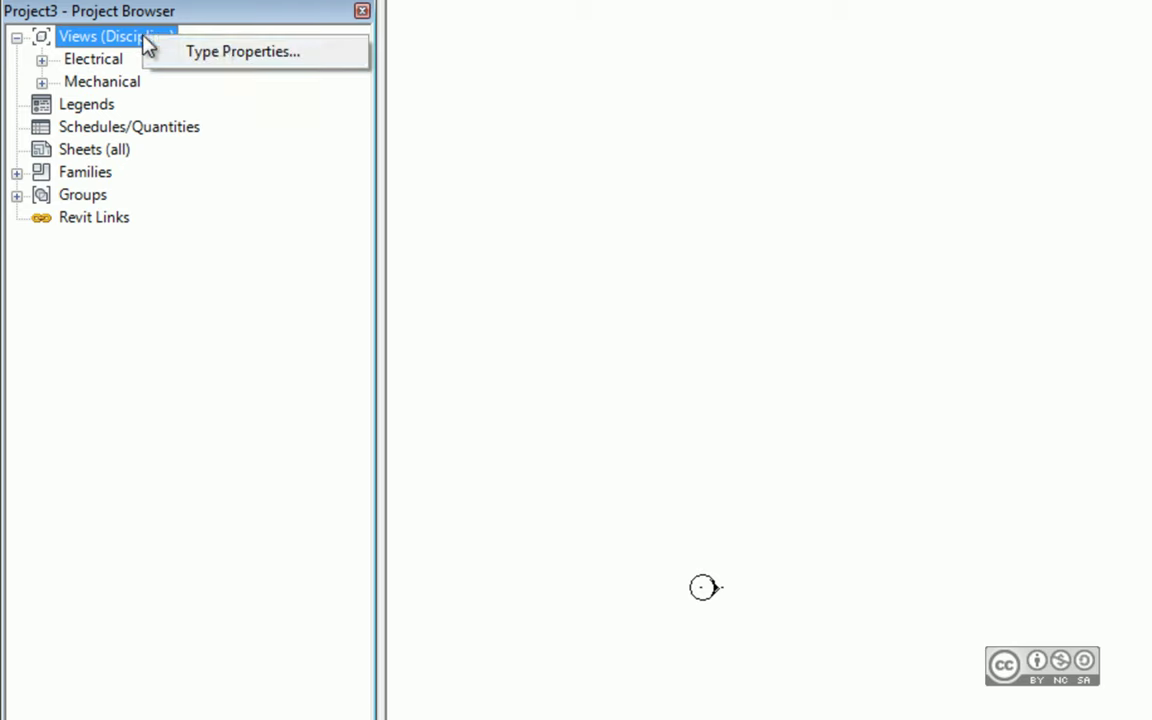
pyautogui.click(222, 56)
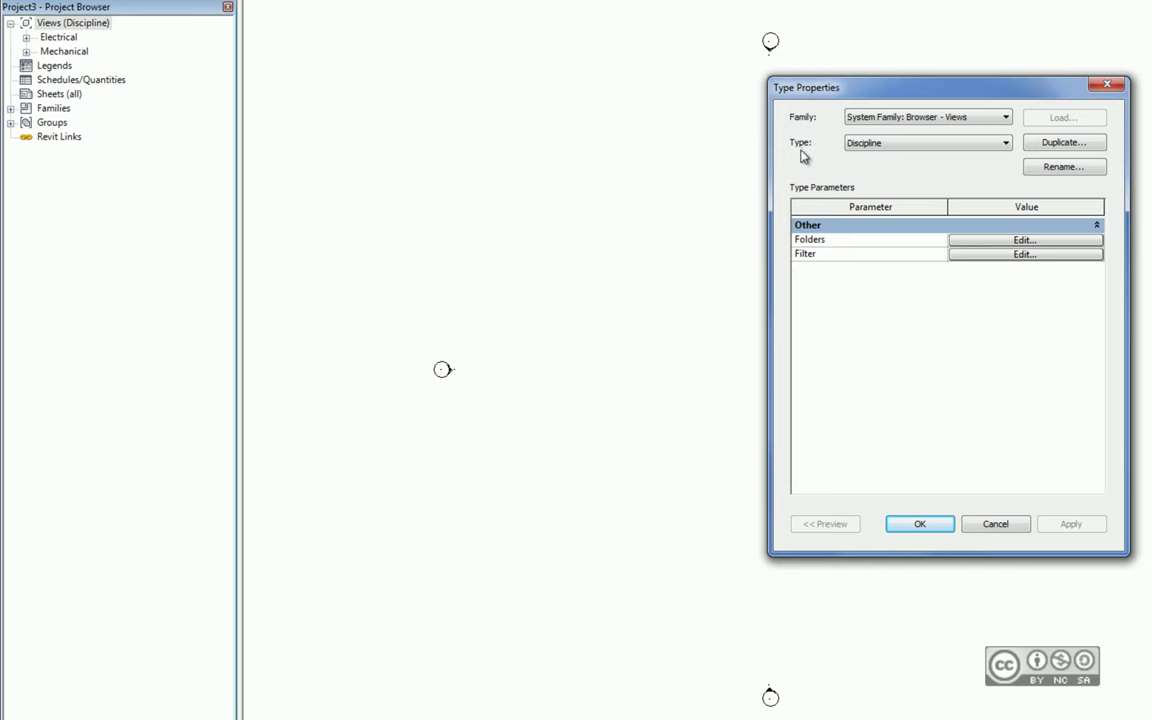
pyautogui.click(913, 145)
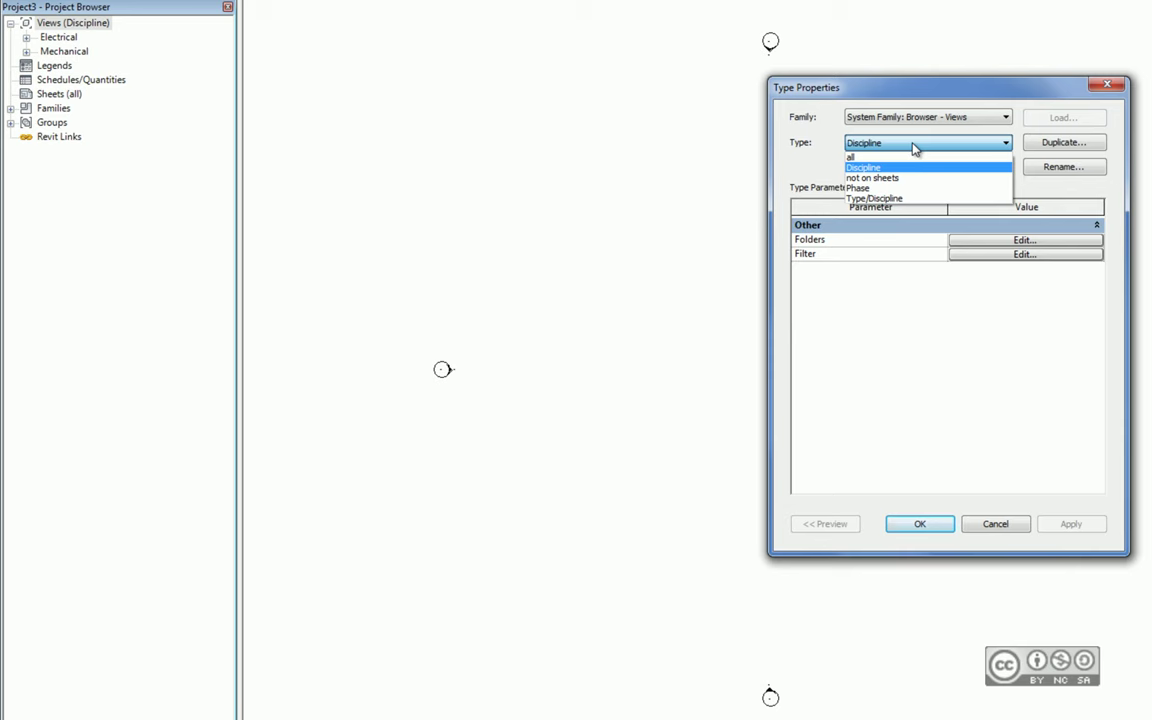
pyautogui.click(891, 157)
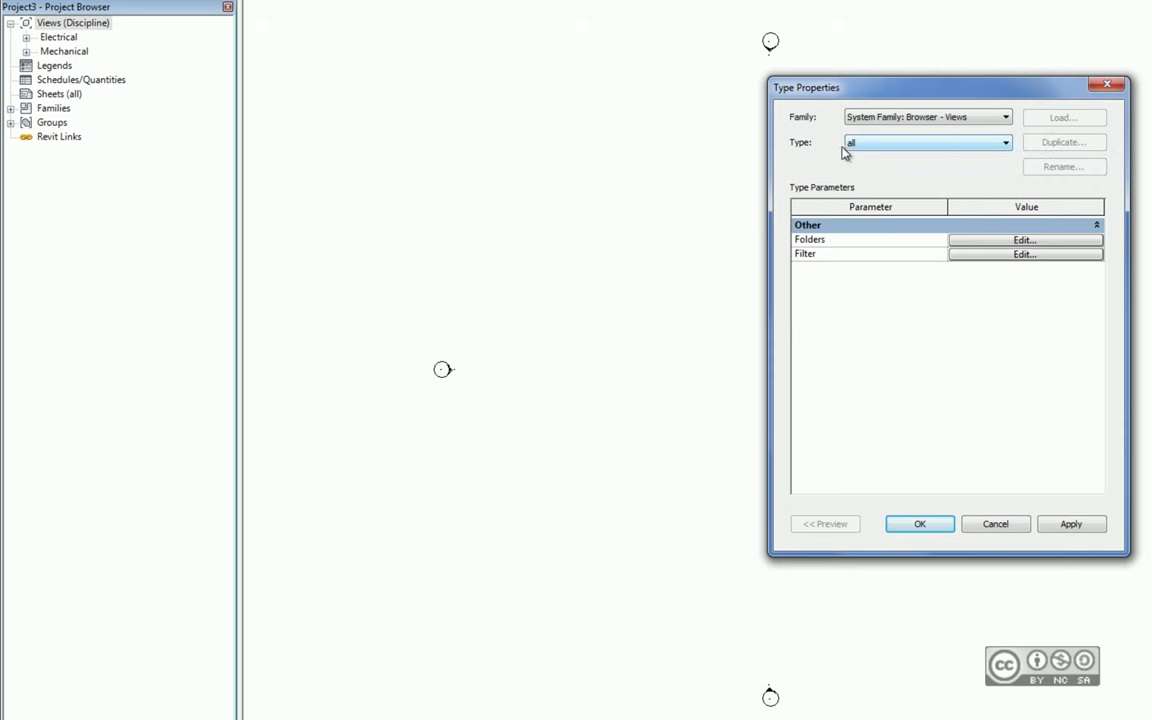
pyautogui.scroll(-1, 895, 150)
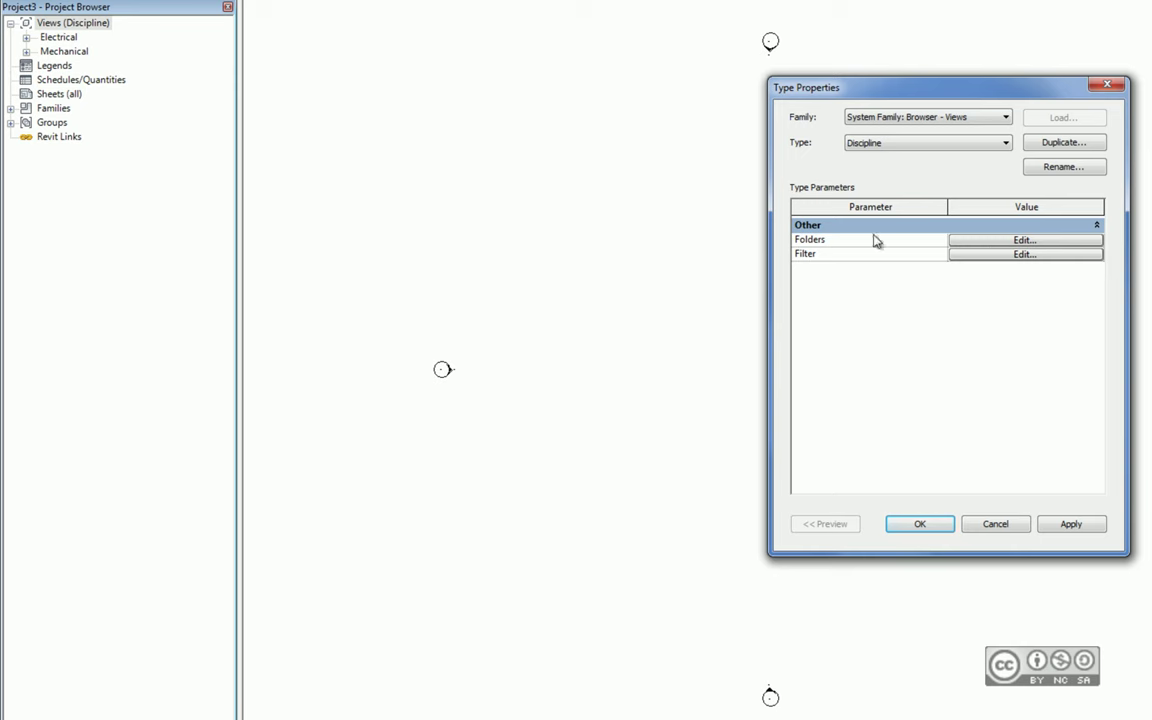
# Step: Review the Discipline folder grouping: Discipline, then Sub-Discipline, then Family and Type
pyautogui.click(1020, 240)
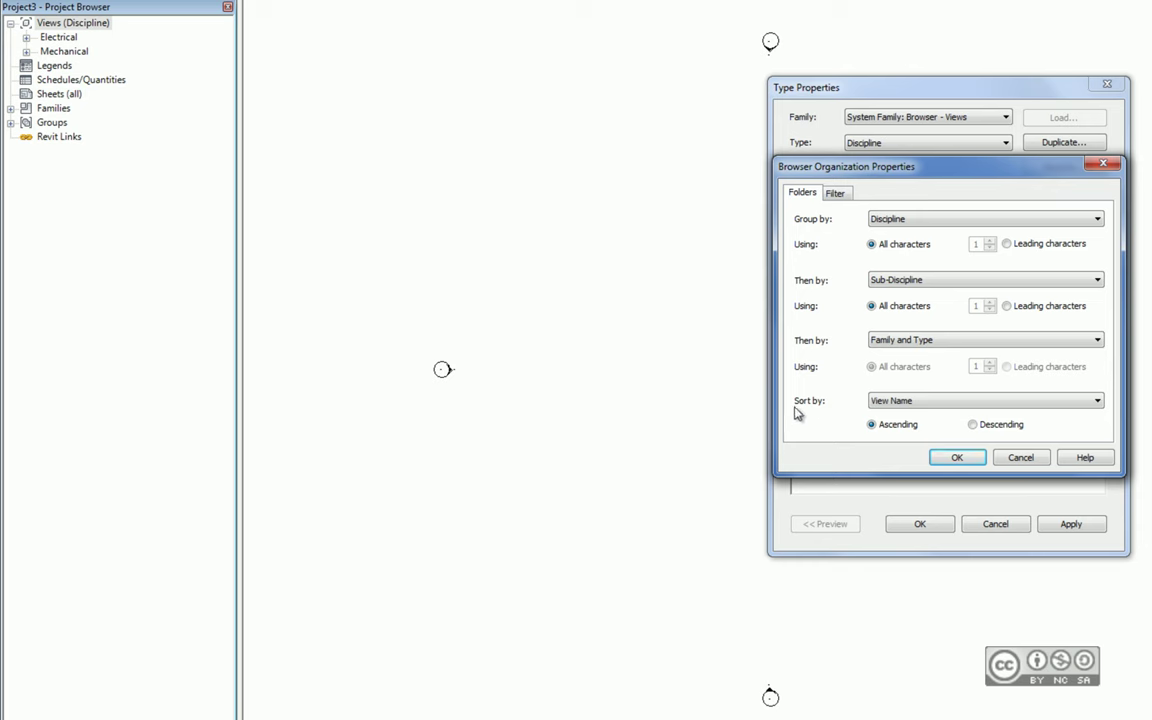
pyautogui.click(898, 281)
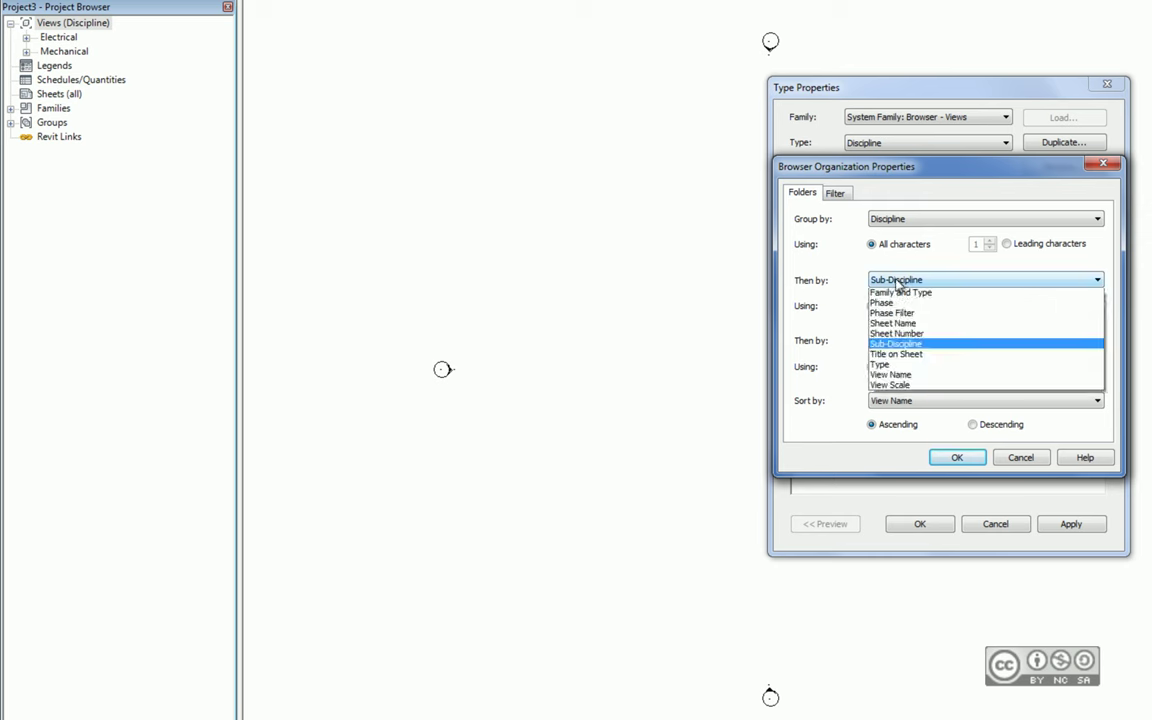
pyautogui.click(845, 285)
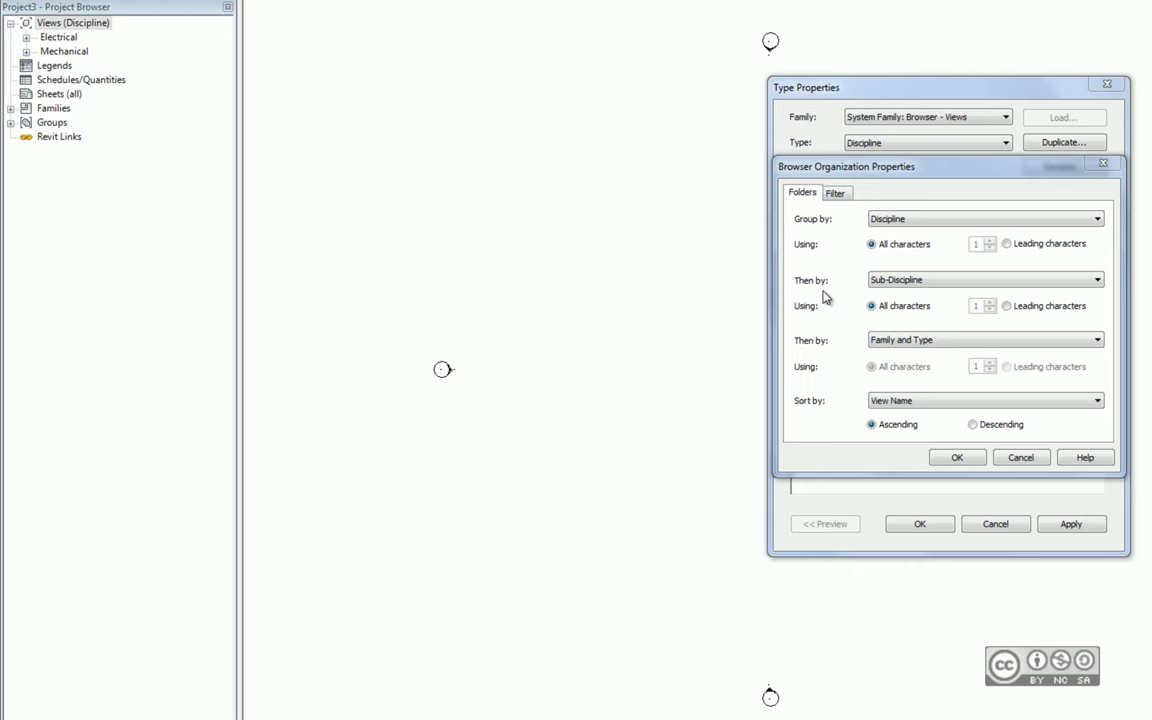
pyautogui.click(920, 229)
pyautogui.click(805, 224)
pyautogui.click(912, 224)
pyautogui.click(838, 195)
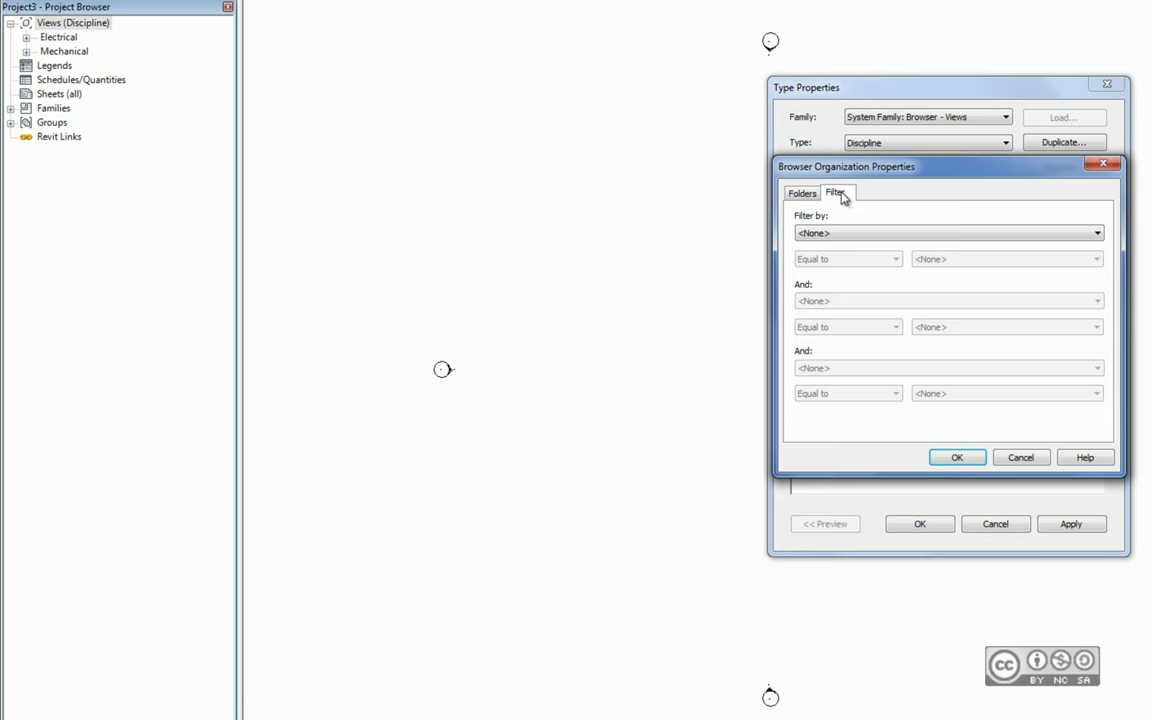
pyautogui.click(806, 232)
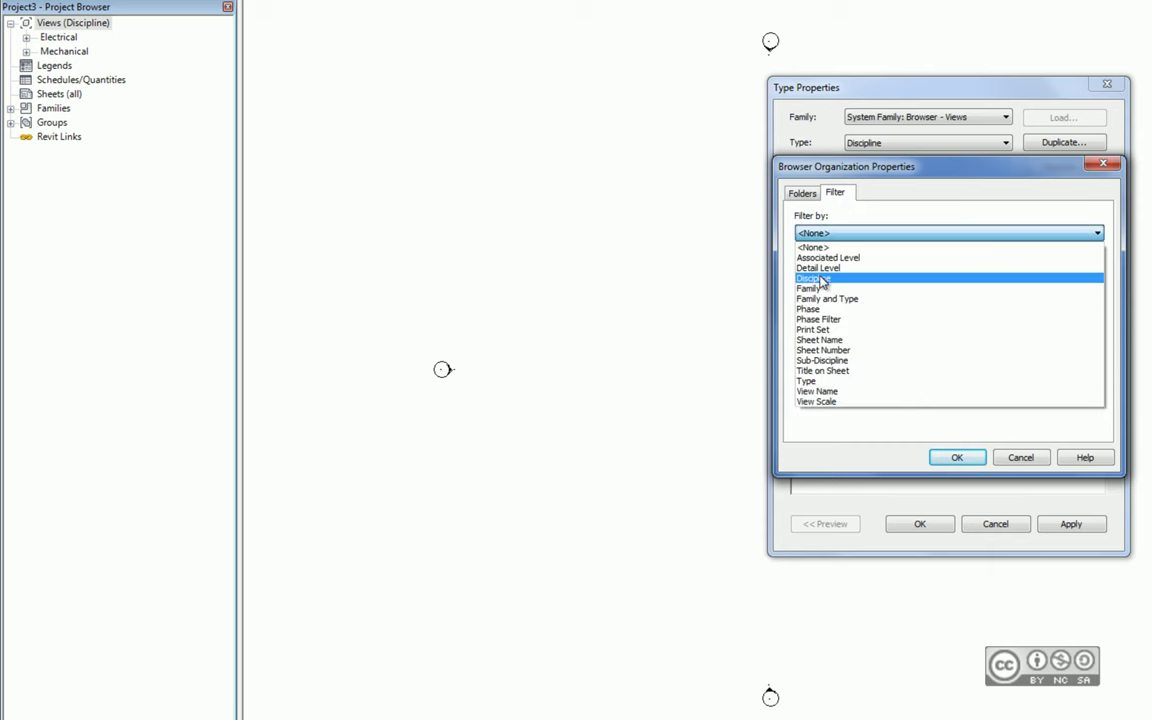
pyautogui.click(822, 280)
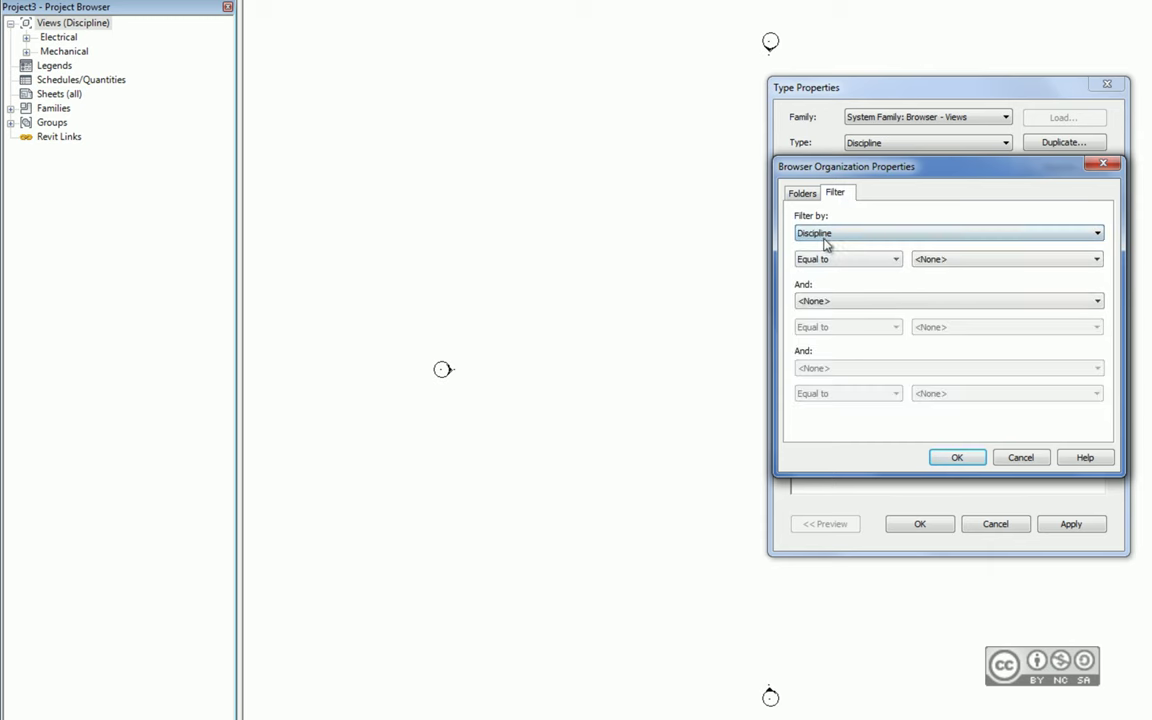
pyautogui.click(950, 260)
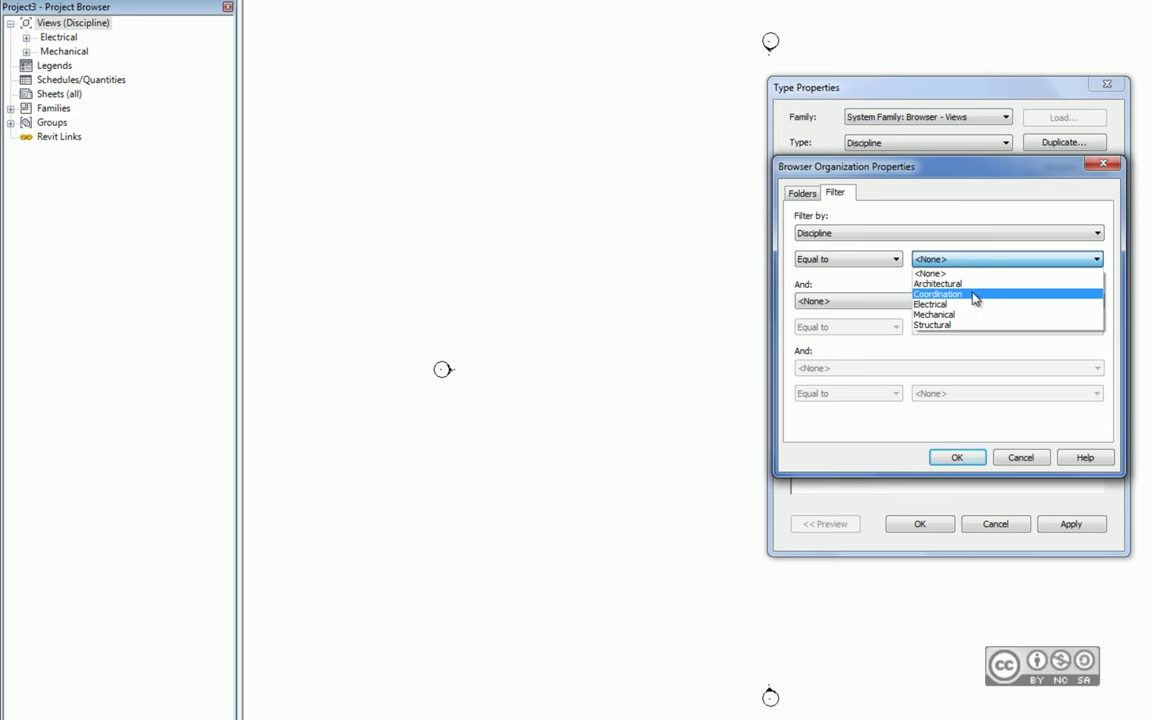
pyautogui.click(974, 298)
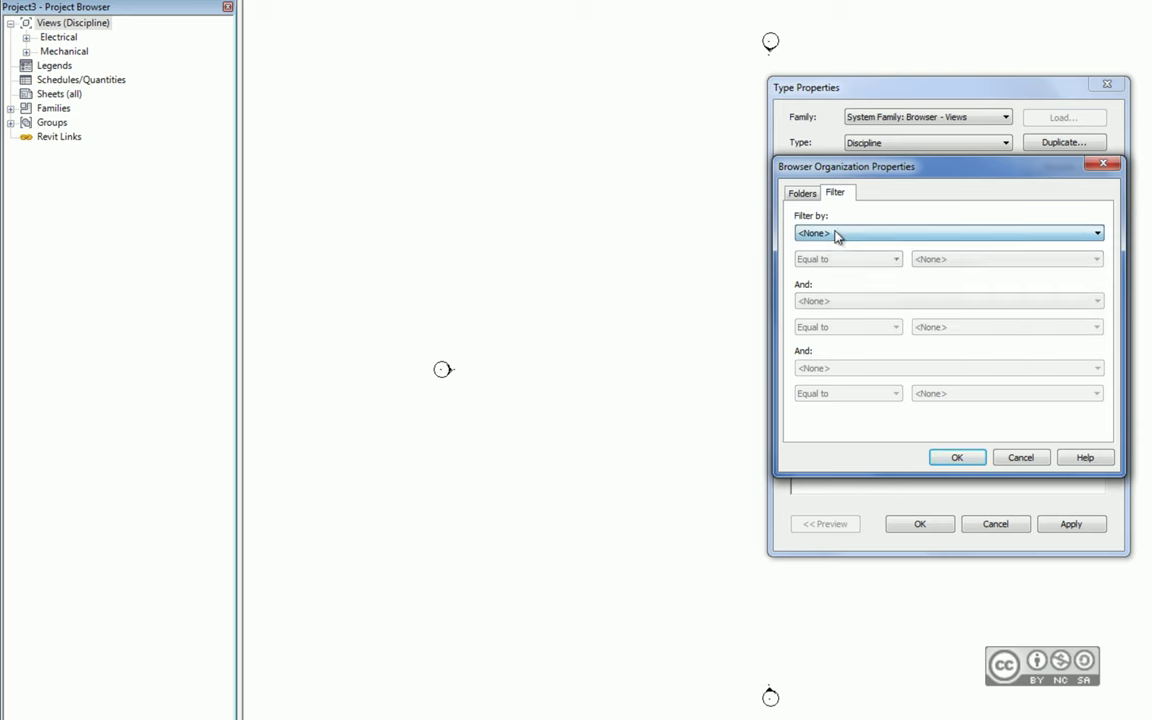
pyautogui.click(802, 193)
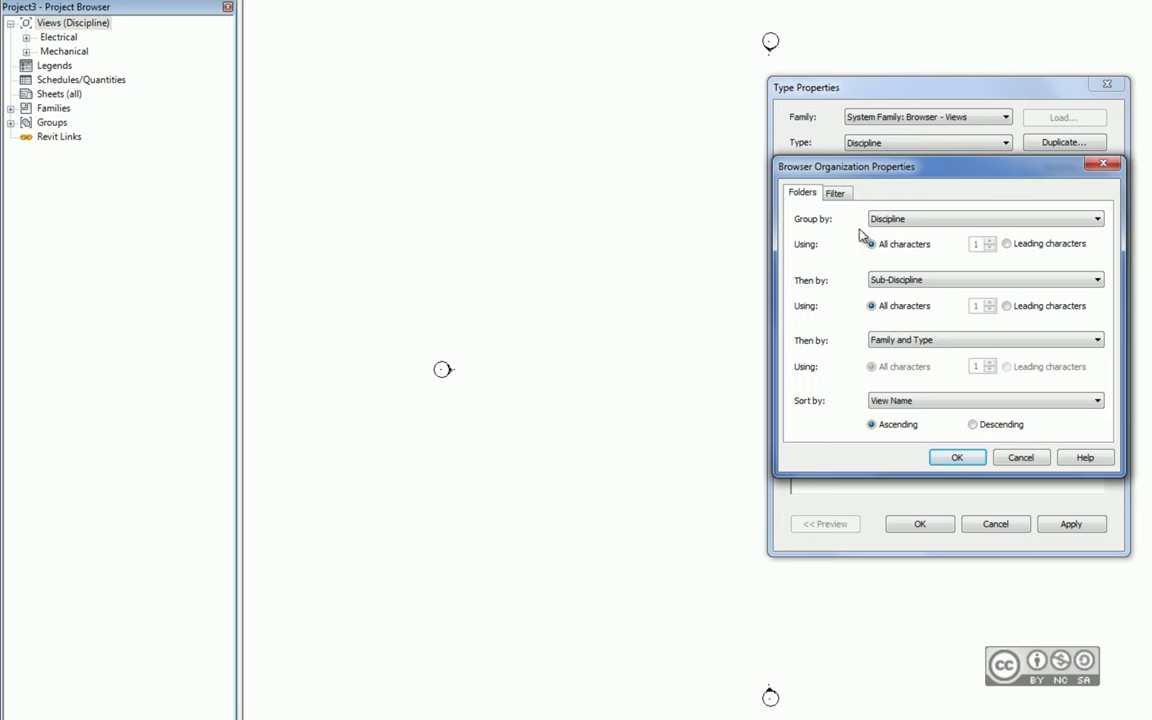
pyautogui.click(840, 194)
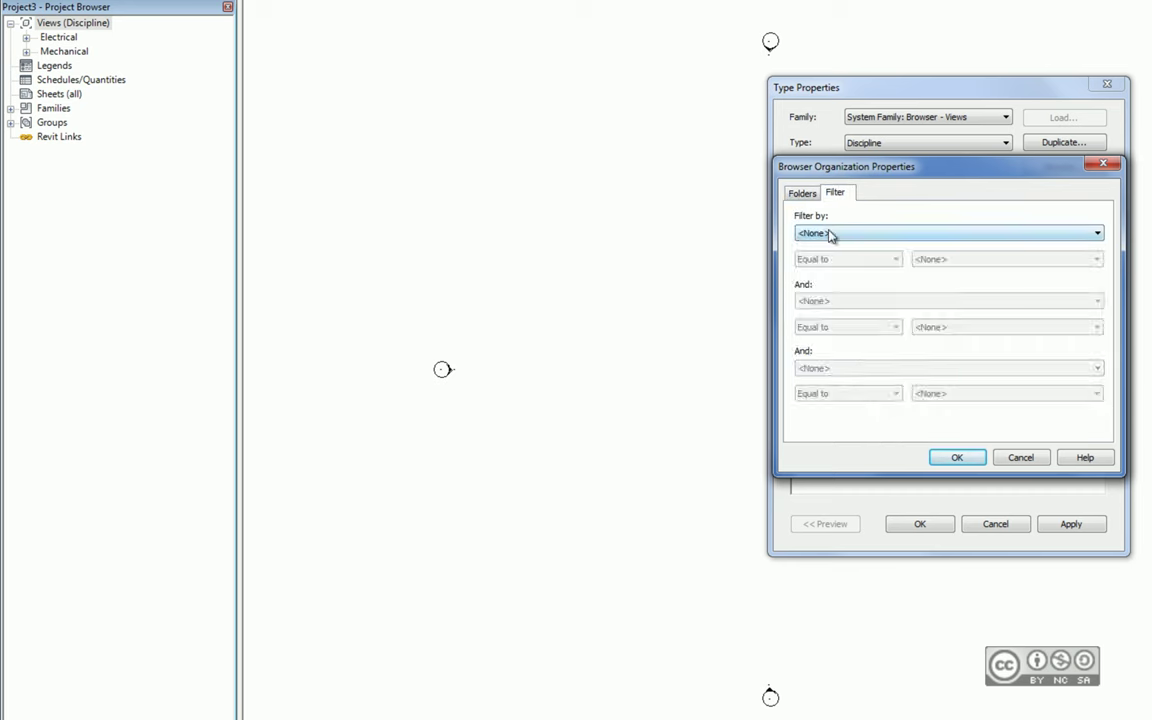
pyautogui.click(829, 235)
pyautogui.click(825, 360)
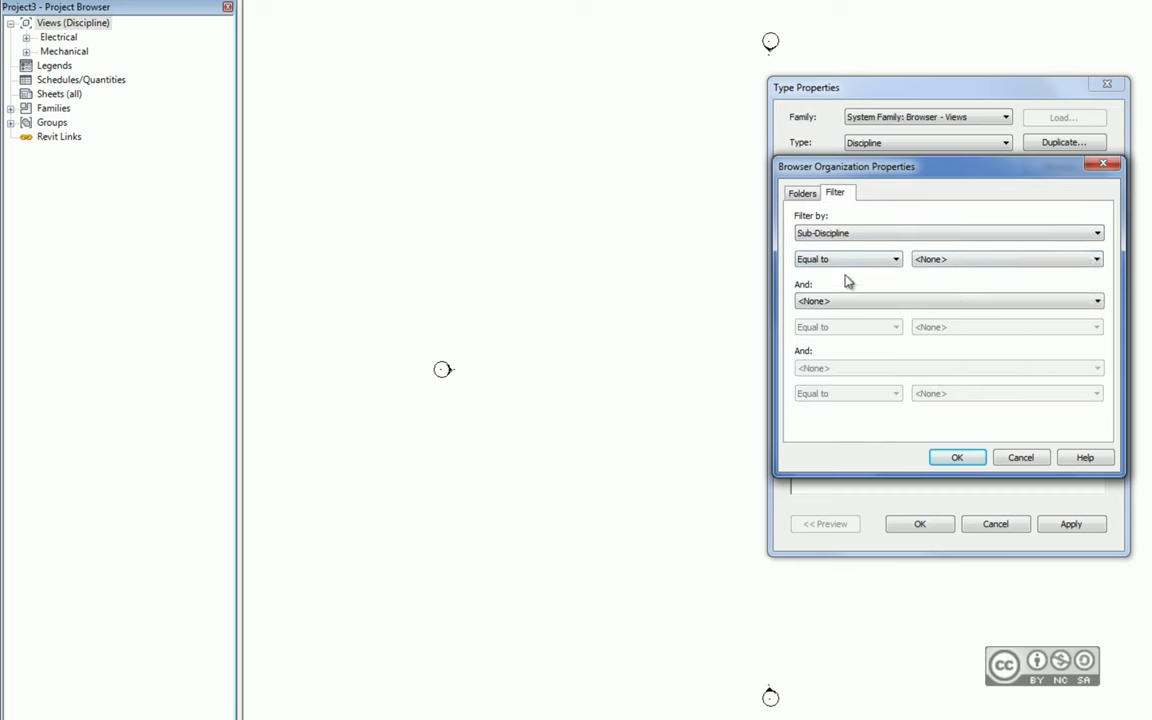
pyautogui.click(977, 260)
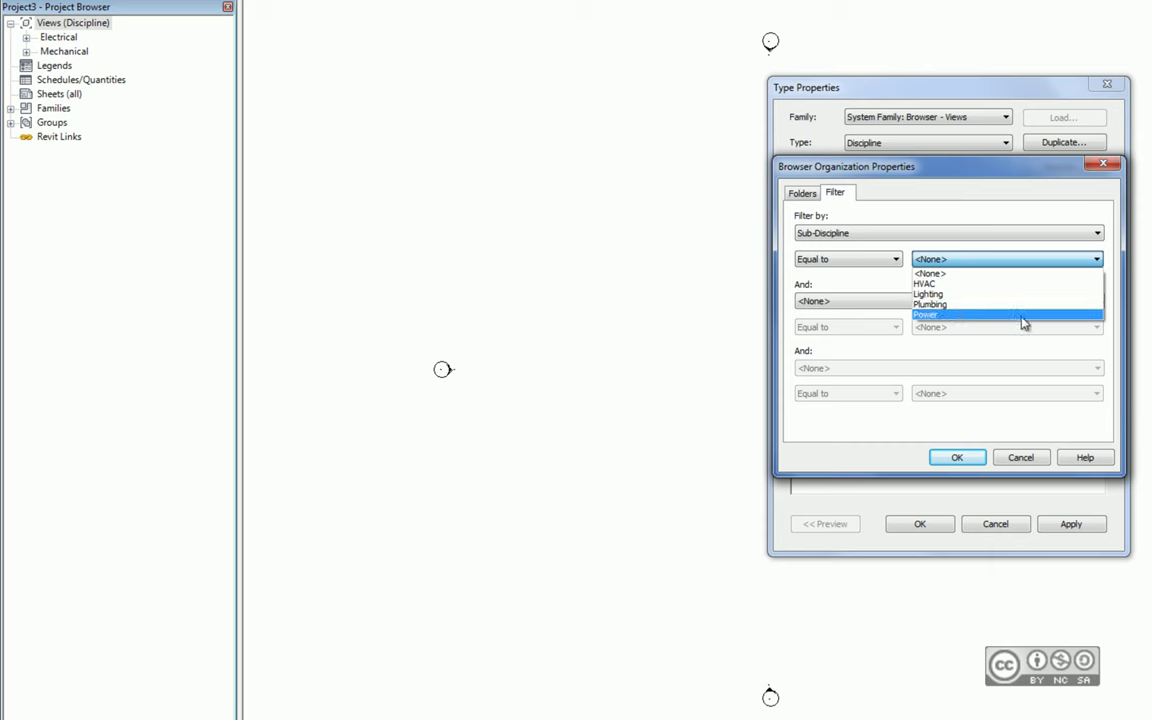
pyautogui.click(820, 240)
pyautogui.click(820, 240)
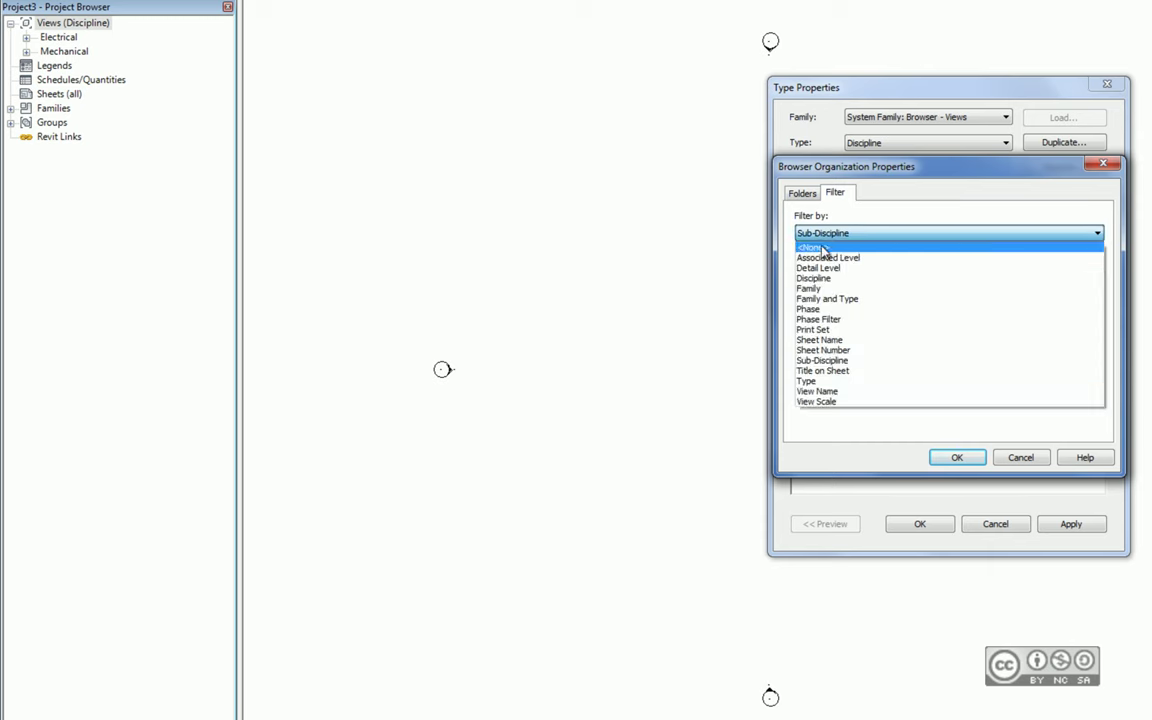
pyautogui.click(806, 193)
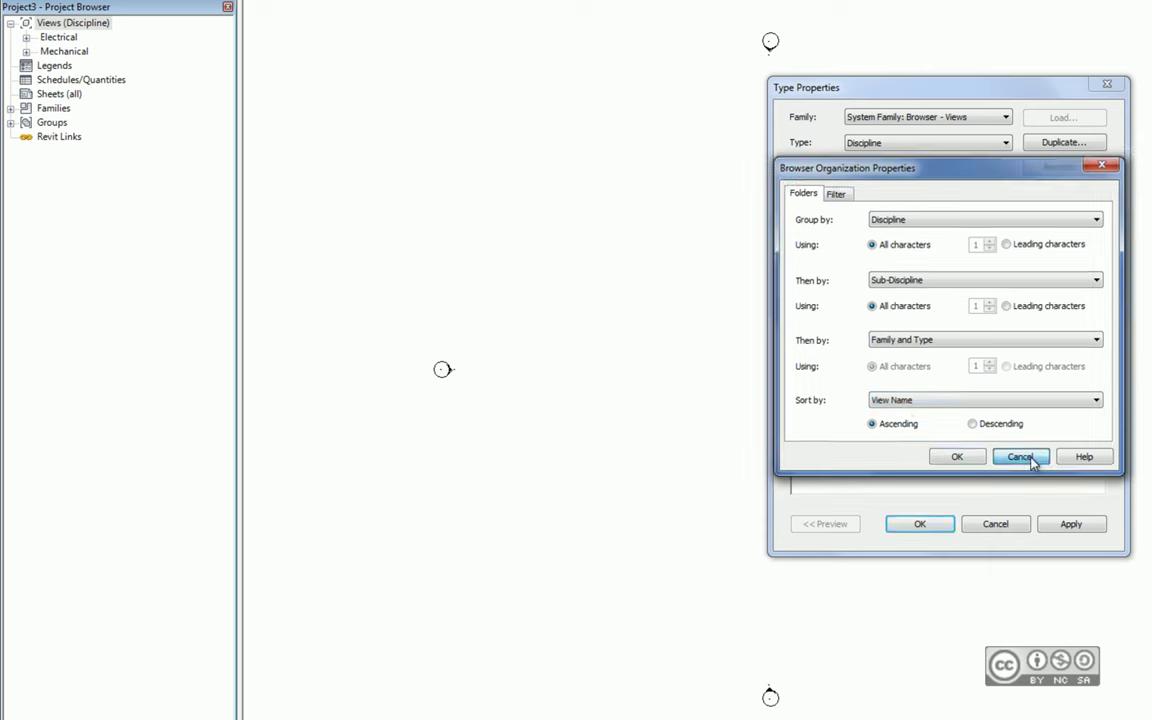
# Step: Cancel the Browser Organization Properties dialog, leaving the Discipline grouping unchanged
pyautogui.click(1021, 458)
# Step: Cancel Type Properties and expand the Electrical and Mechanical view groups
pyautogui.click(995, 524)
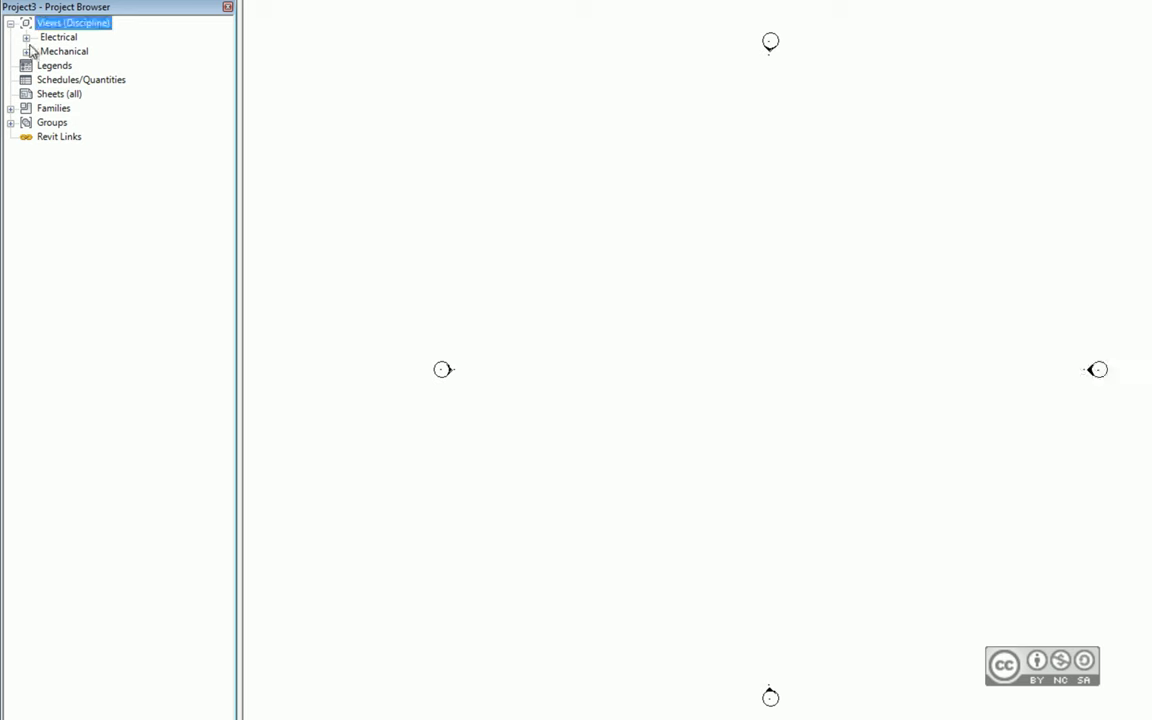
pyautogui.click(27, 38)
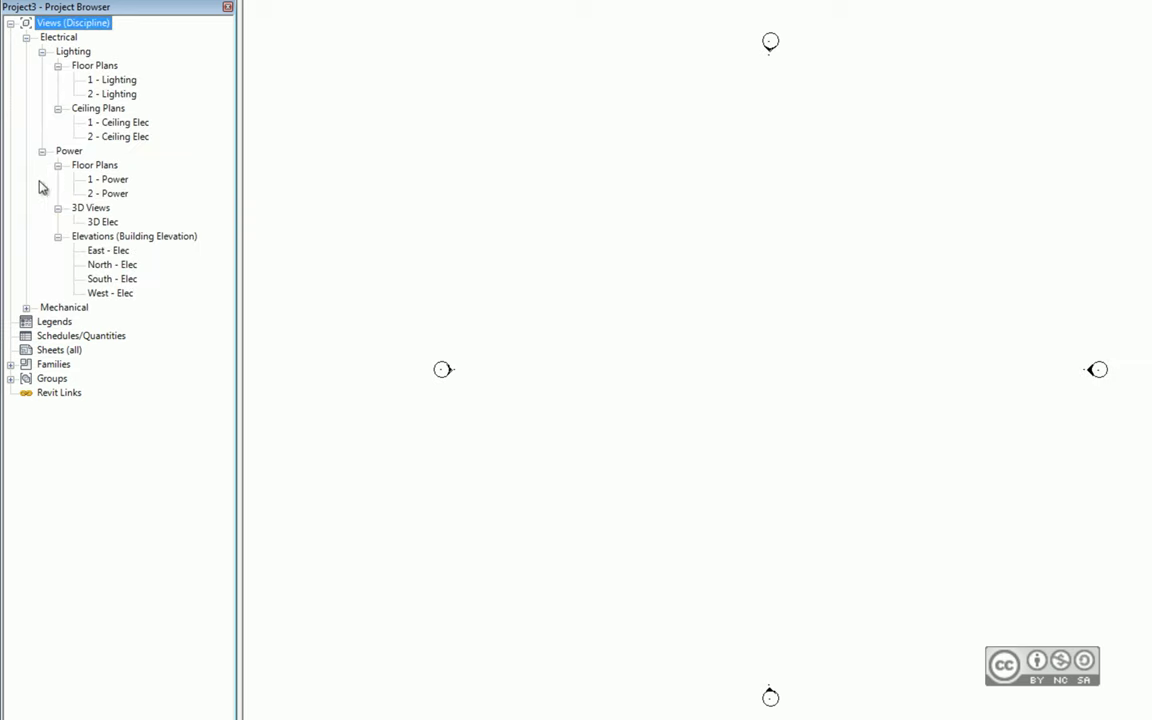
pyautogui.click(26, 308)
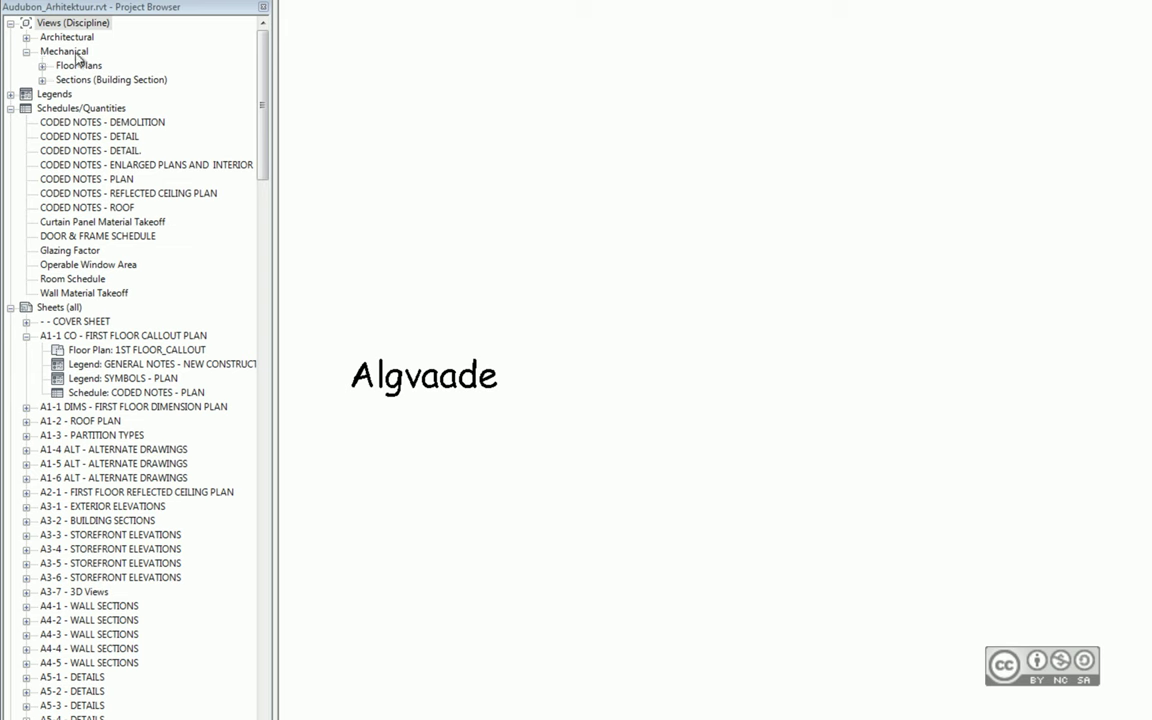
# Step: Collapse Mechanical and expand Architectural in the other project's browser for comparison
pyautogui.click(26, 51)
pyautogui.click(26, 37)
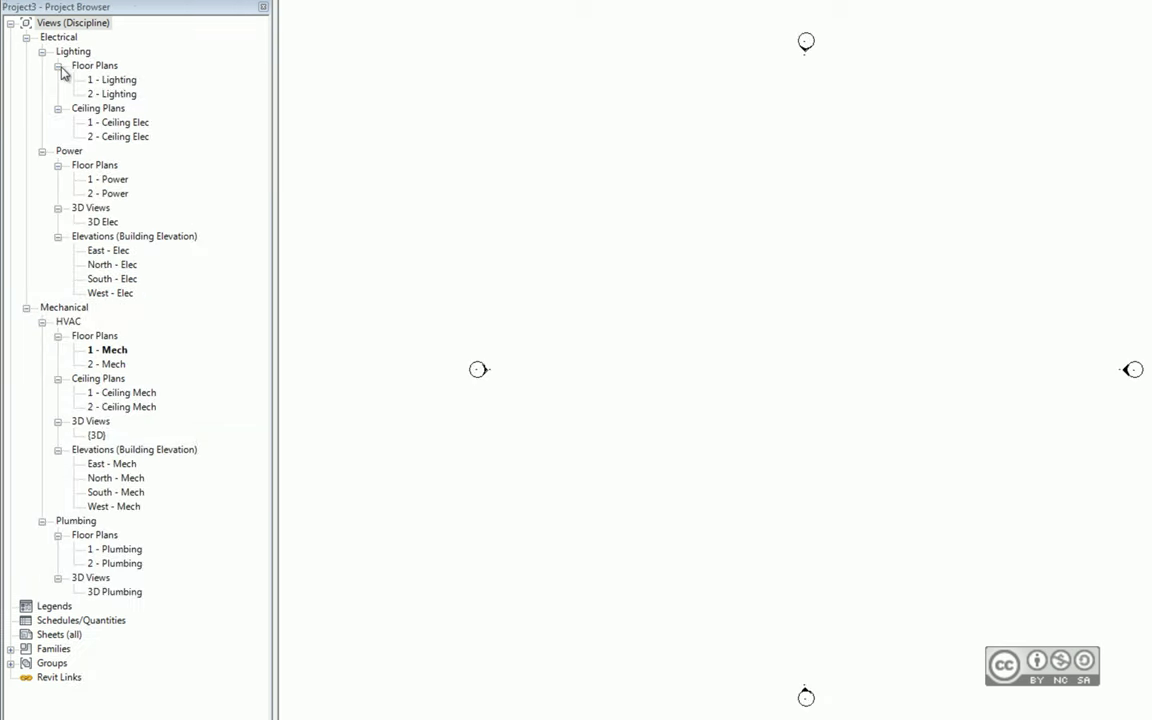
# Step: Collapse the Lighting and Power floor plan, ceiling plan, 3D view and elevation folders
pyautogui.click(58, 66)
pyautogui.click(58, 80)
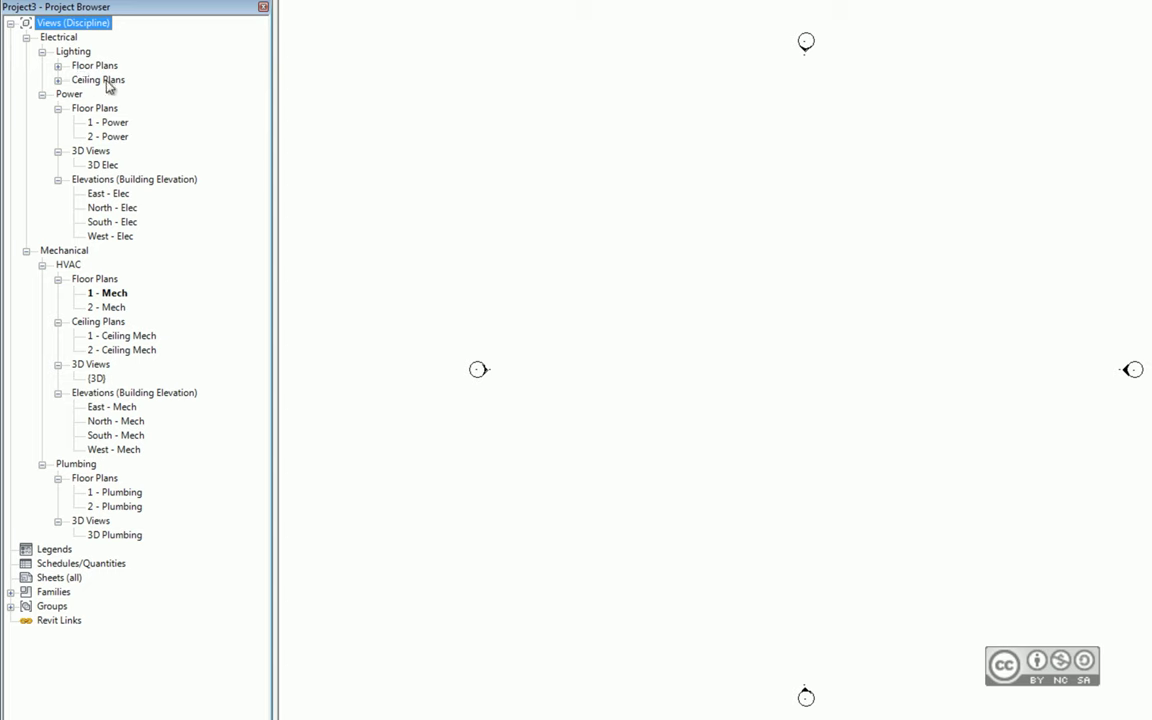
pyautogui.click(58, 108)
pyautogui.click(58, 122)
pyautogui.click(58, 136)
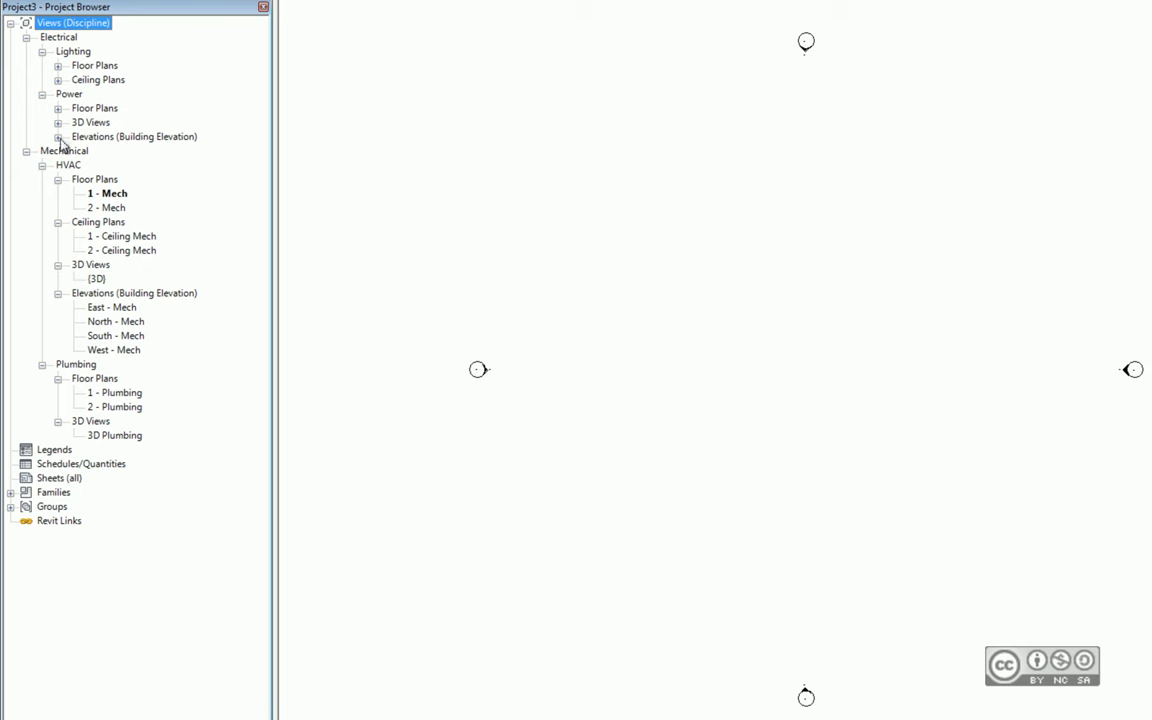
# Step: Collapse the HVAC and Plumbing view folders, then select Schedules/Quantities and Sheets (all)
pyautogui.click(57, 179)
pyautogui.click(57, 193)
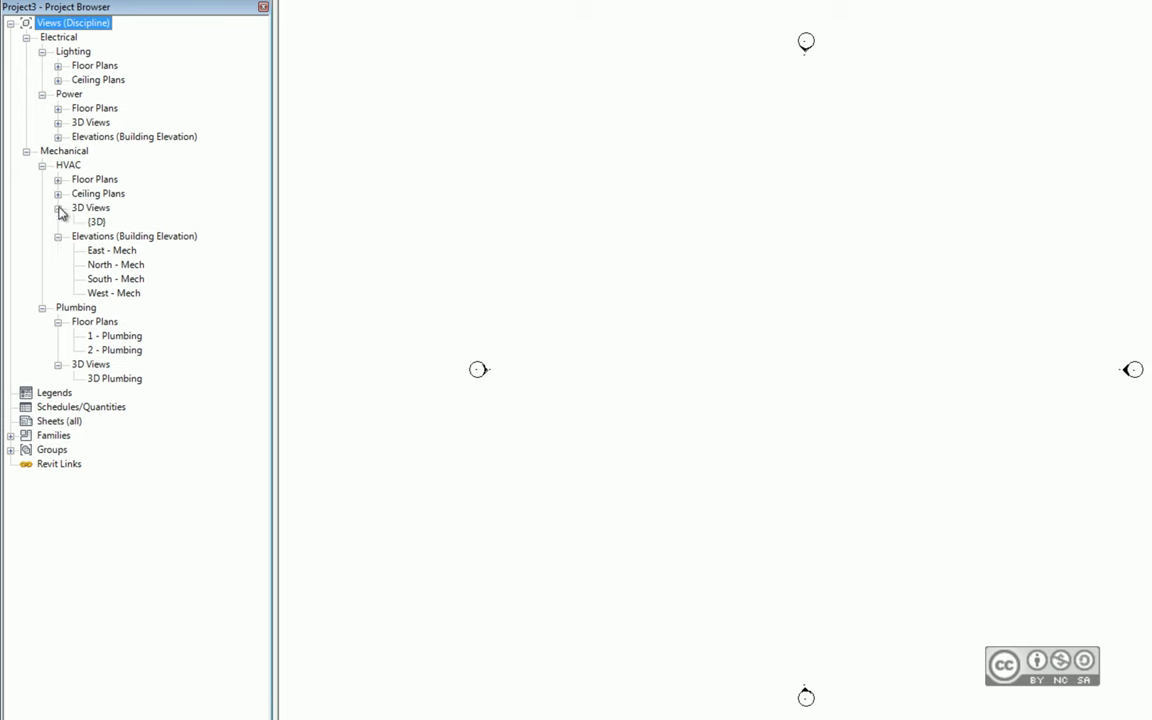
pyautogui.click(57, 207)
pyautogui.click(57, 221)
pyautogui.click(57, 250)
pyautogui.click(57, 263)
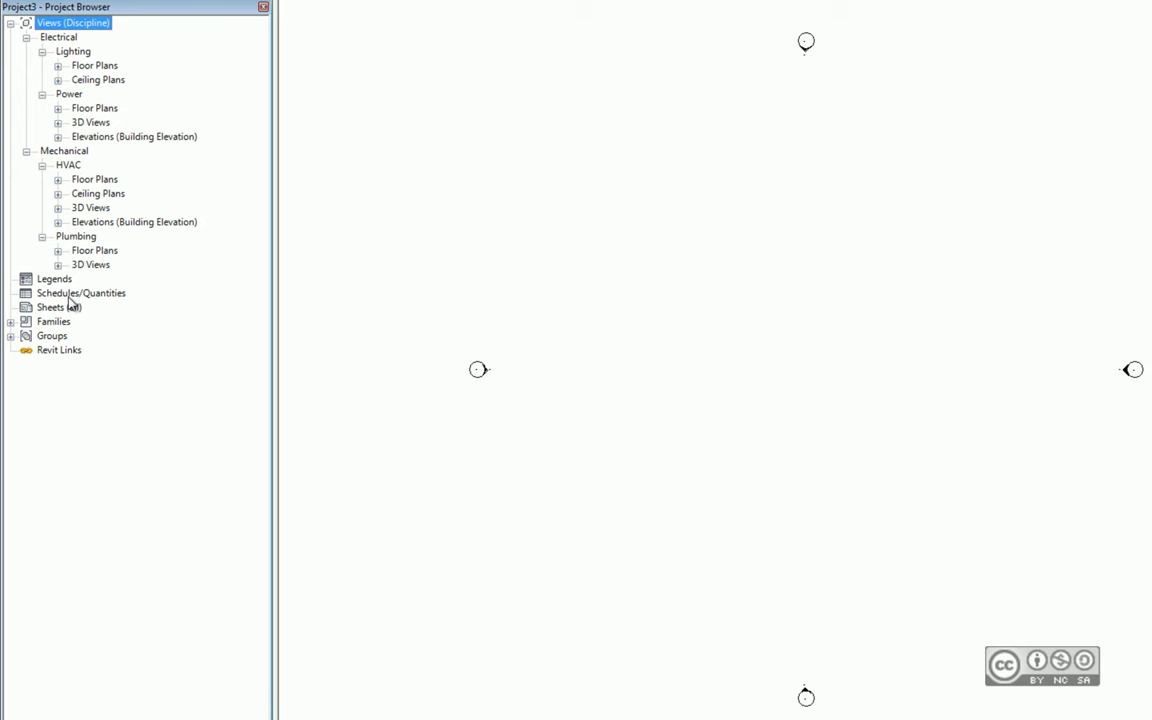
pyautogui.click(67, 294)
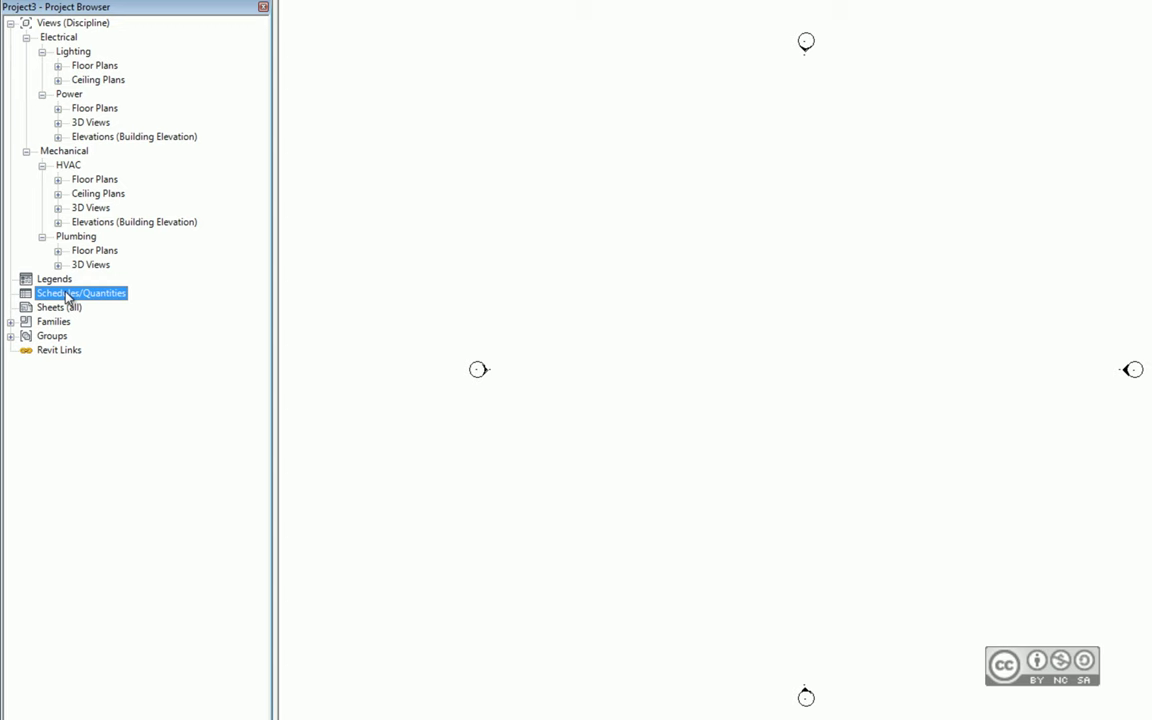
pyautogui.click(60, 307)
# Step: Bring up the Sheets (all) context menu and dismiss it without choosing anything
pyautogui.rightClick(53, 312)
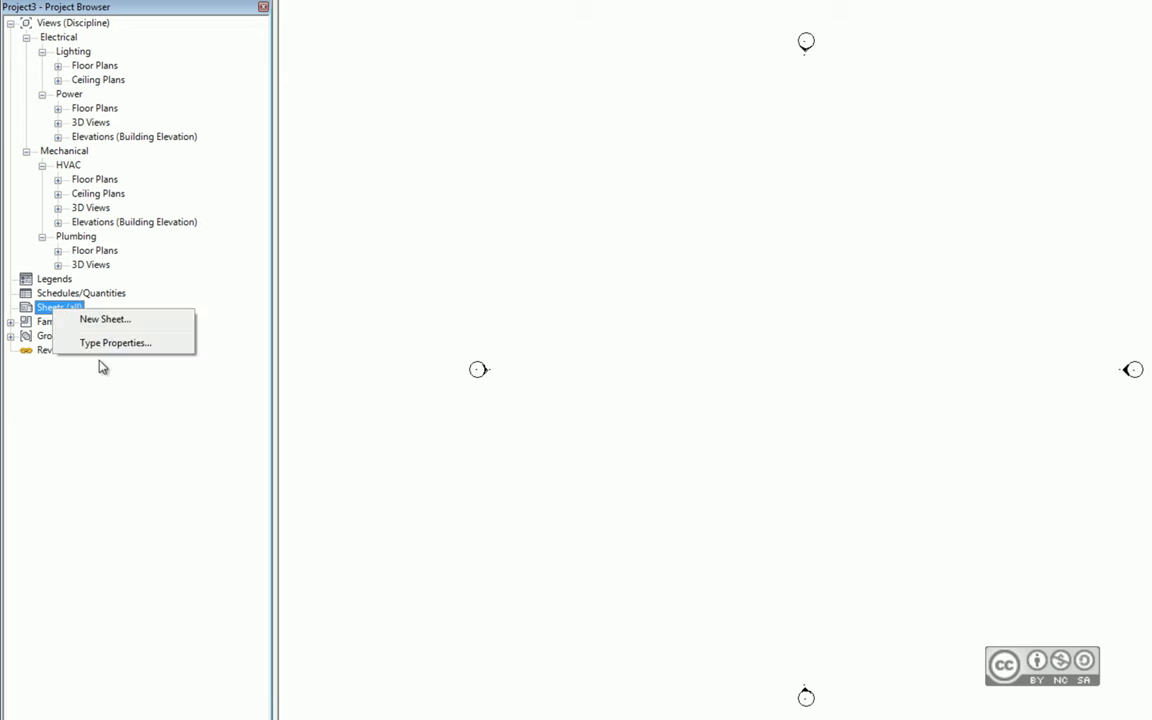
pyautogui.click(43, 314)
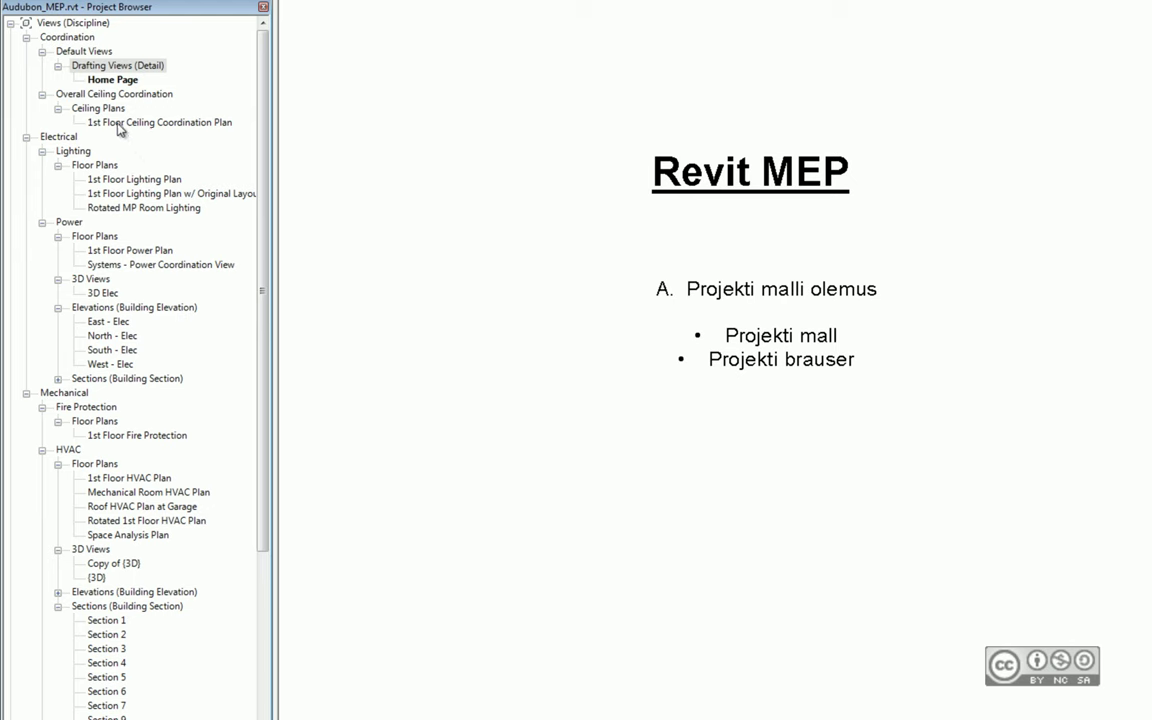
# Step: In Project3, expand Electrical > Lighting floor plans and select 1 - Lighting
pyautogui.click(119, 123)
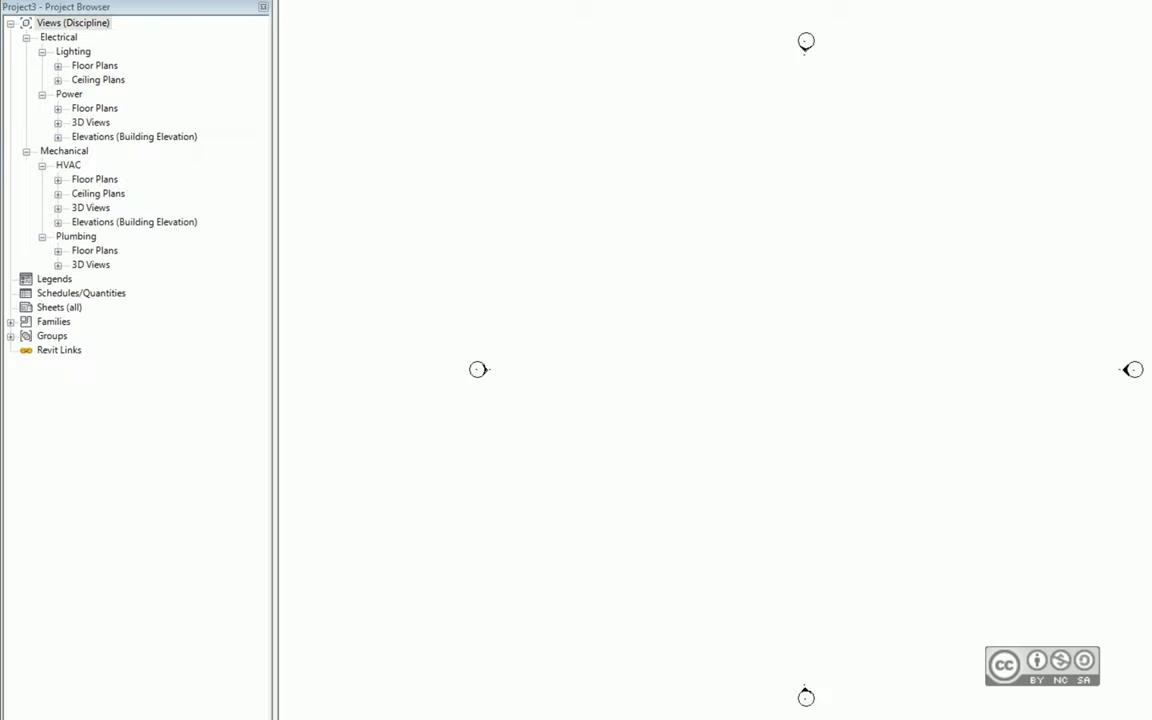
pyautogui.click(58, 65)
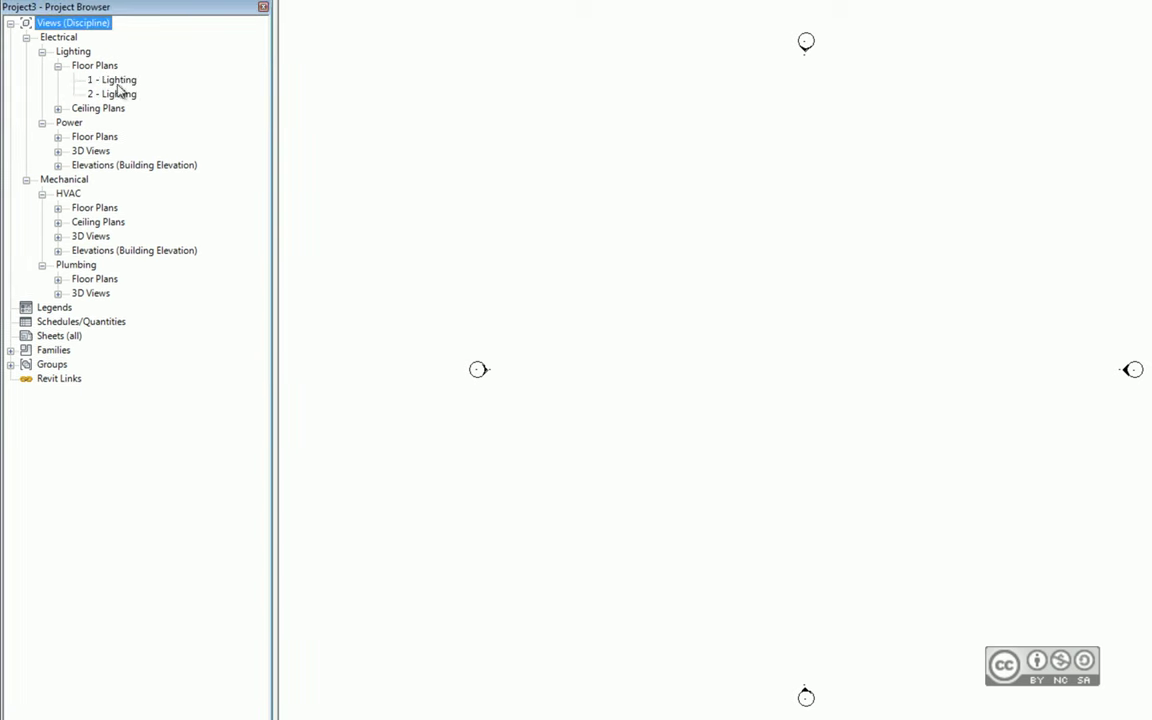
pyautogui.click(117, 82)
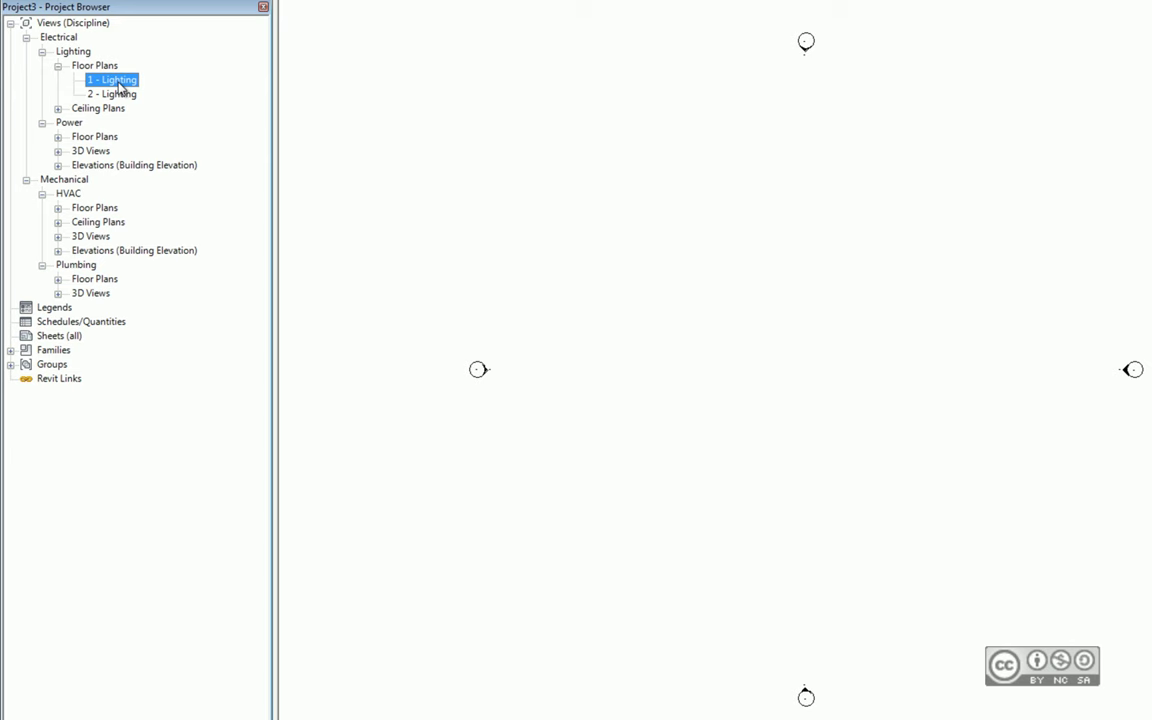
# Step: Show the 1 - Lighting view's properties: 1:100 scale, Electrical discipline, Lighting sub-discipline
pyautogui.rightClick(119, 88)
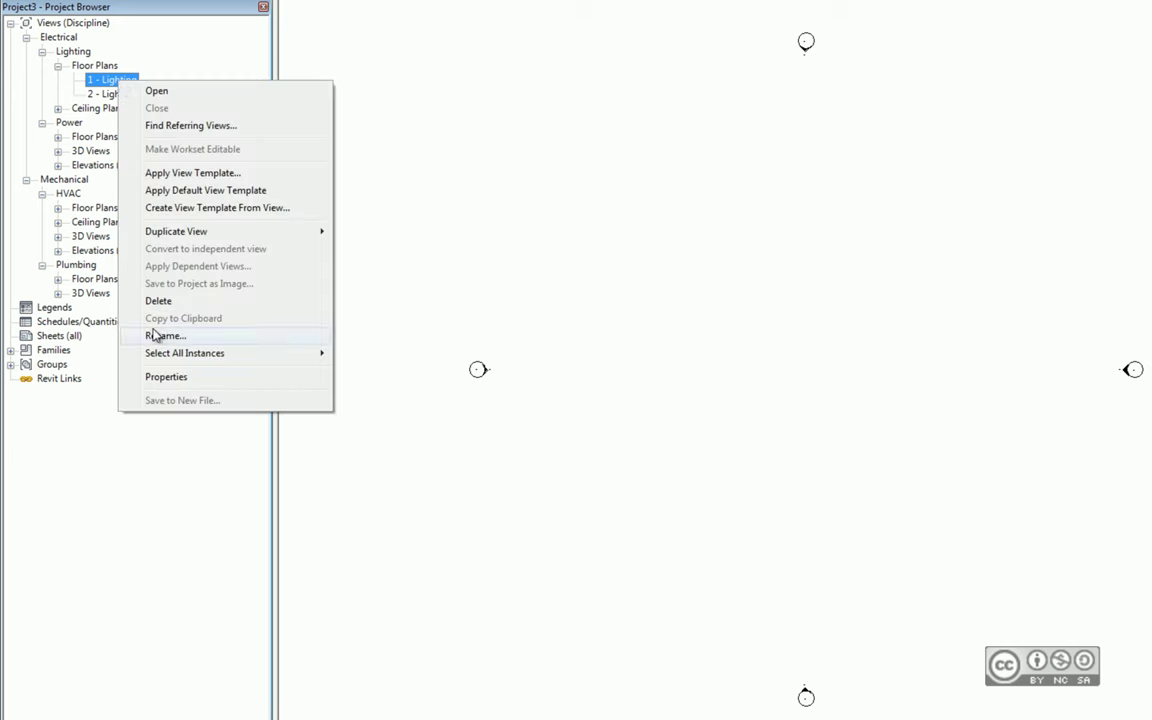
pyautogui.click(167, 380)
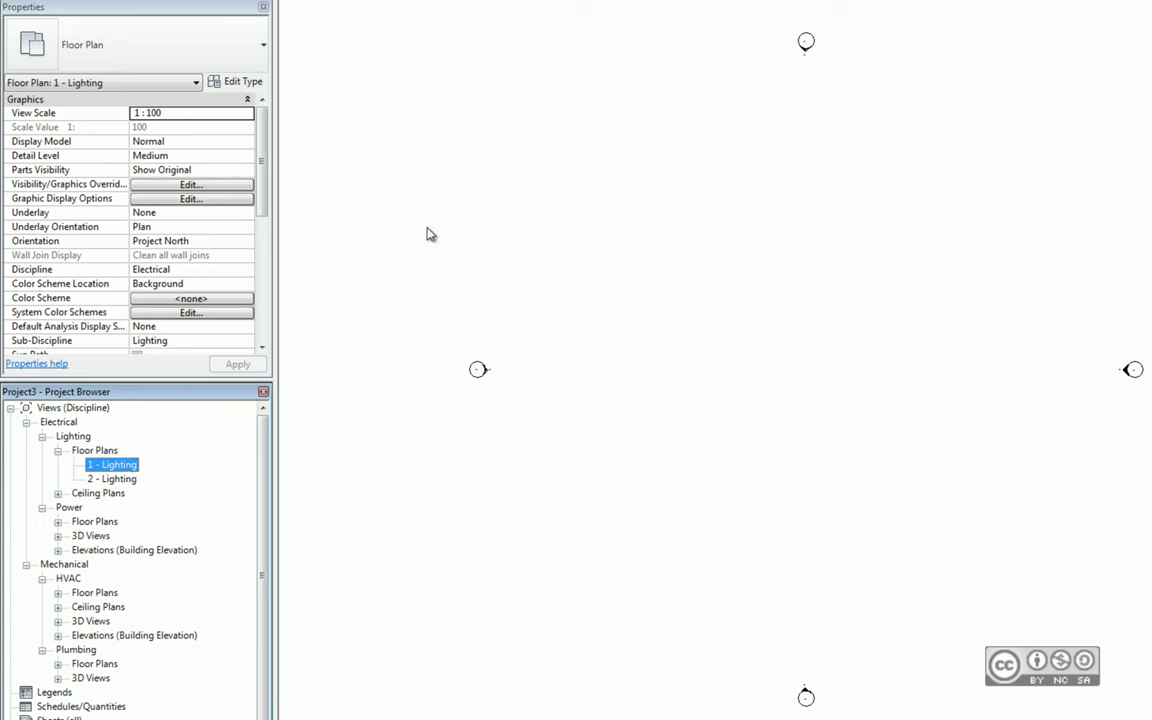
# Step: Open the 1 - Lighting floor plan, then select 2 - Lighting to compare its properties
pyautogui.rightClick(371, 244)
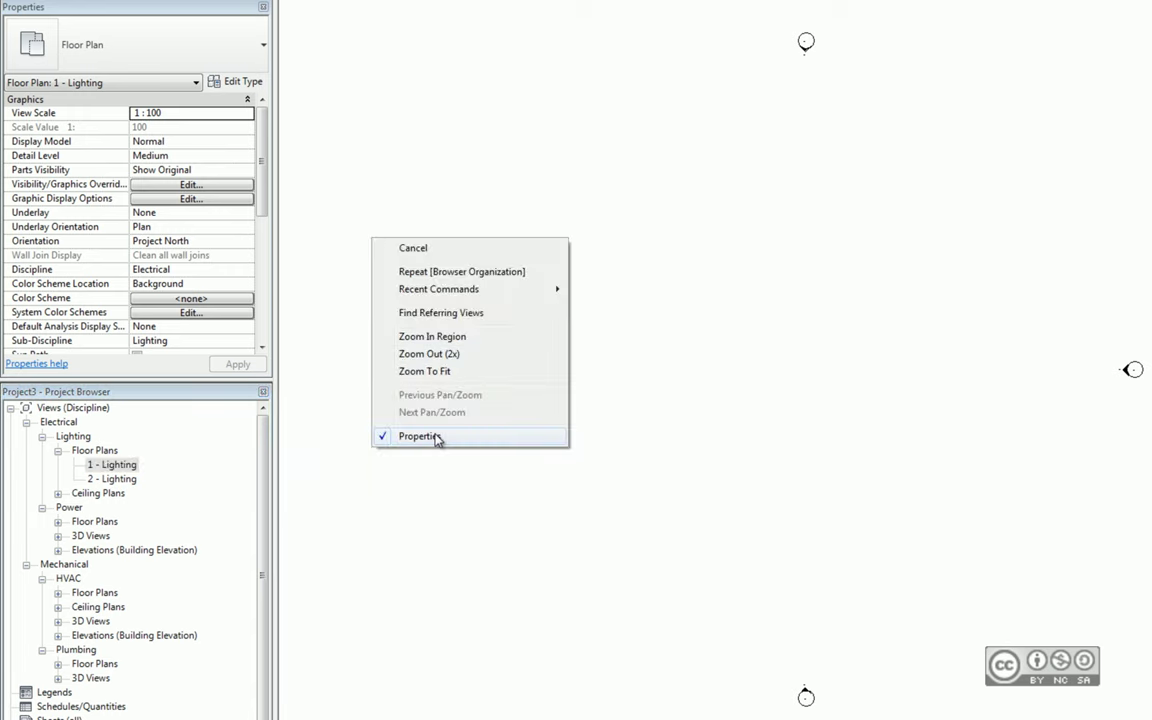
pyautogui.click(103, 472)
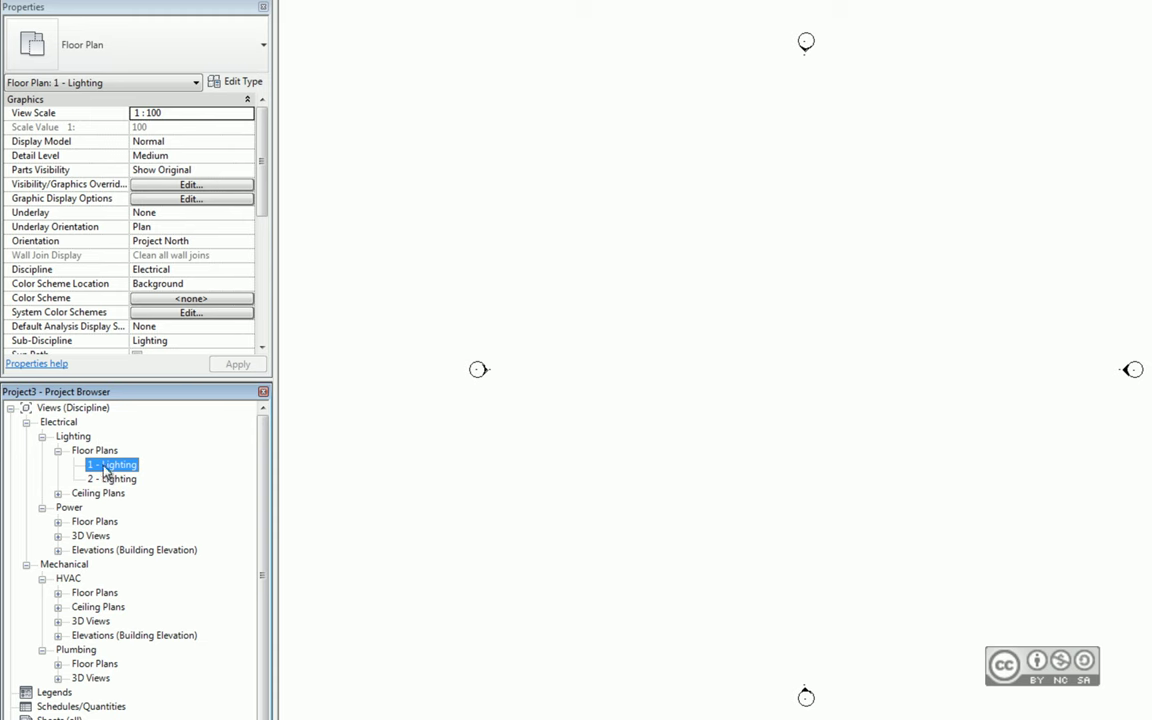
pyautogui.doubleClick(120, 472)
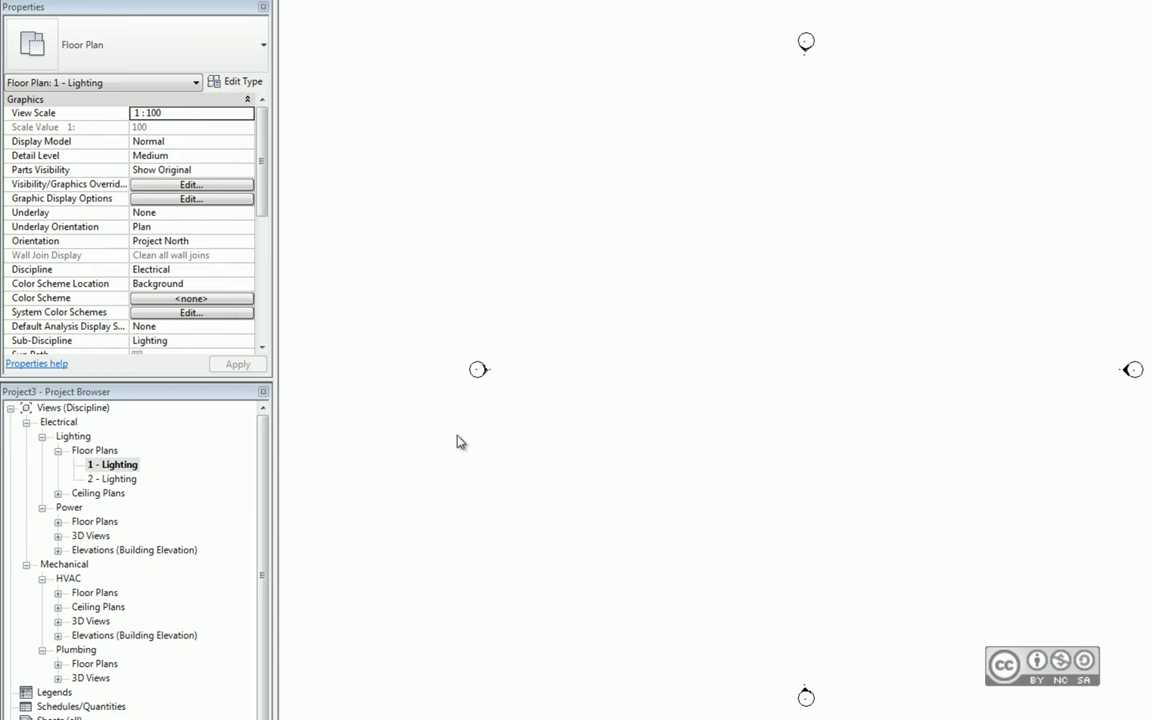
pyautogui.click(112, 480)
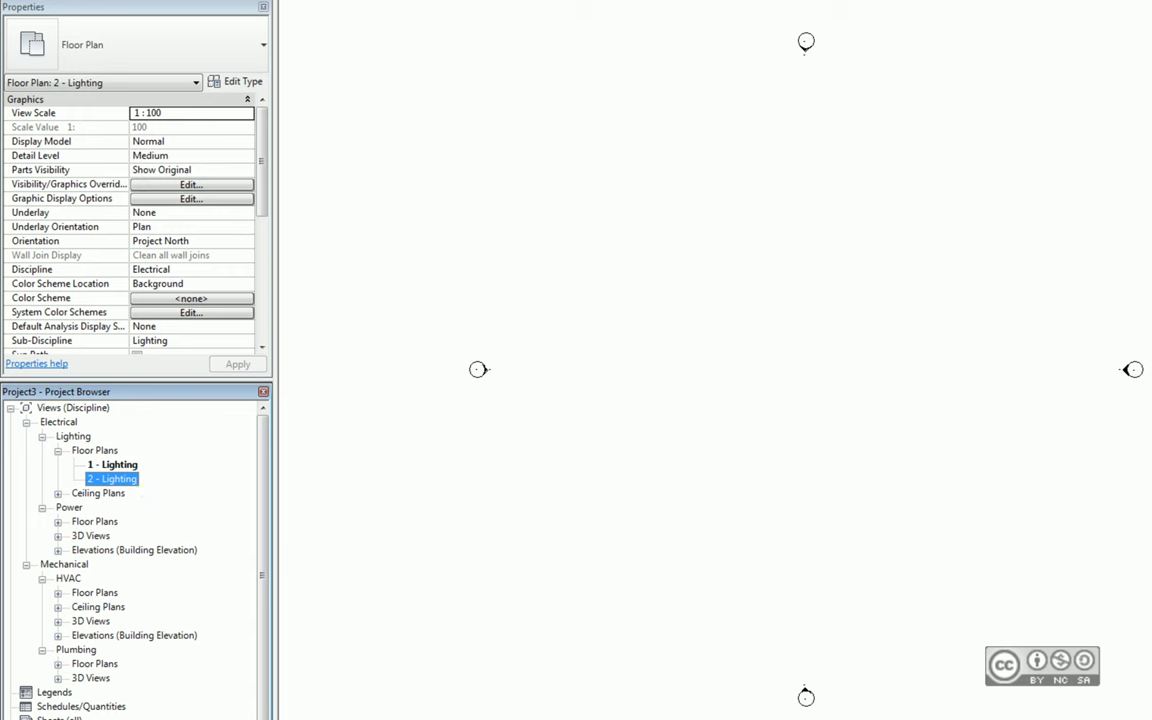
# Step: Select 1 - Lighting again to review its properties
pyautogui.click(105, 465)
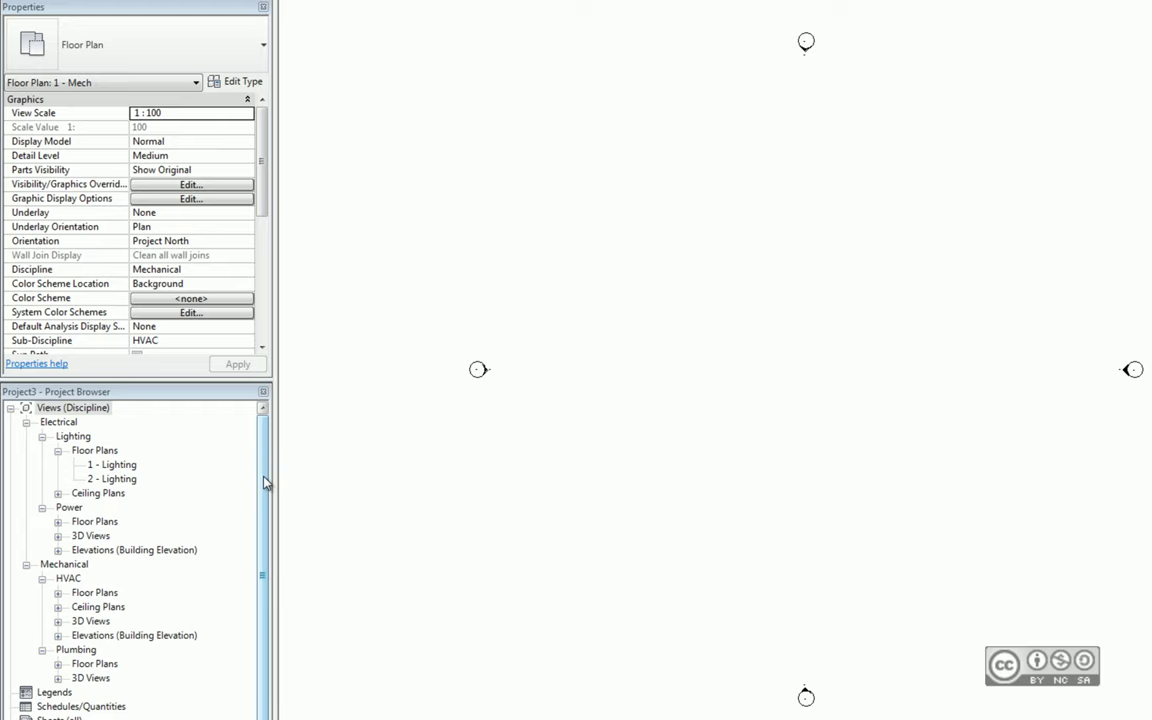
# Step: Expand HVAC plans, collapse Lighting ceiling and Power plans, and select 1st Floor Lighting Plan
pyautogui.click(256, 22)
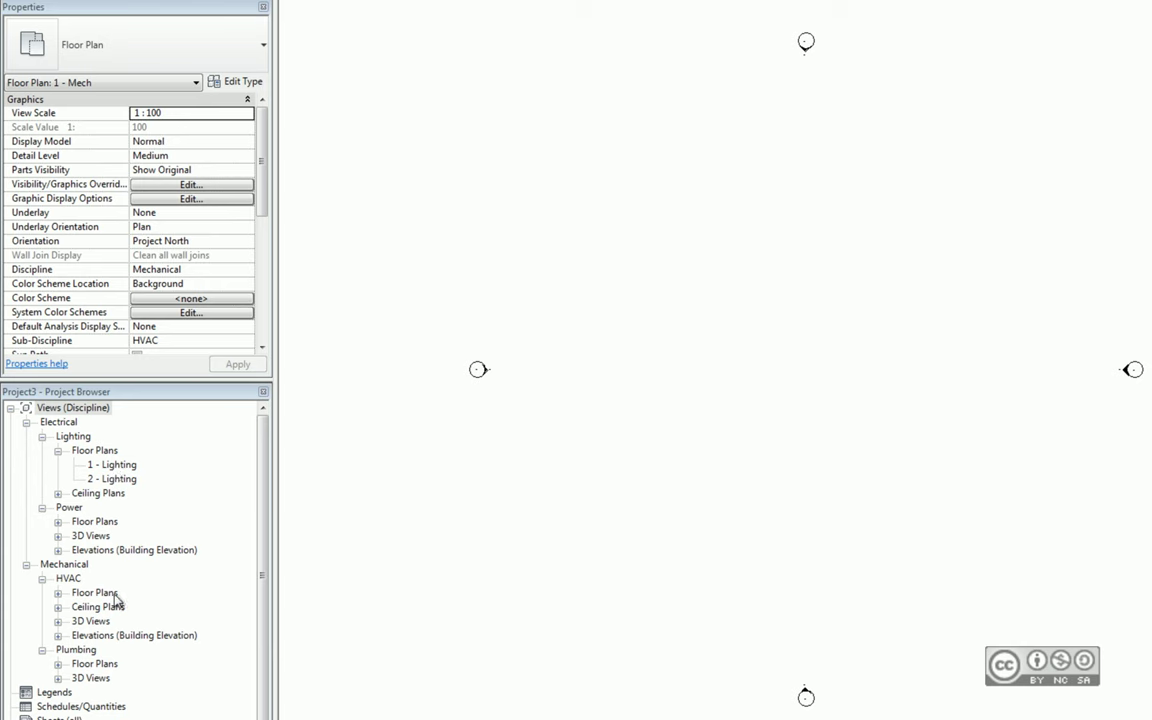
pyautogui.click(58, 593)
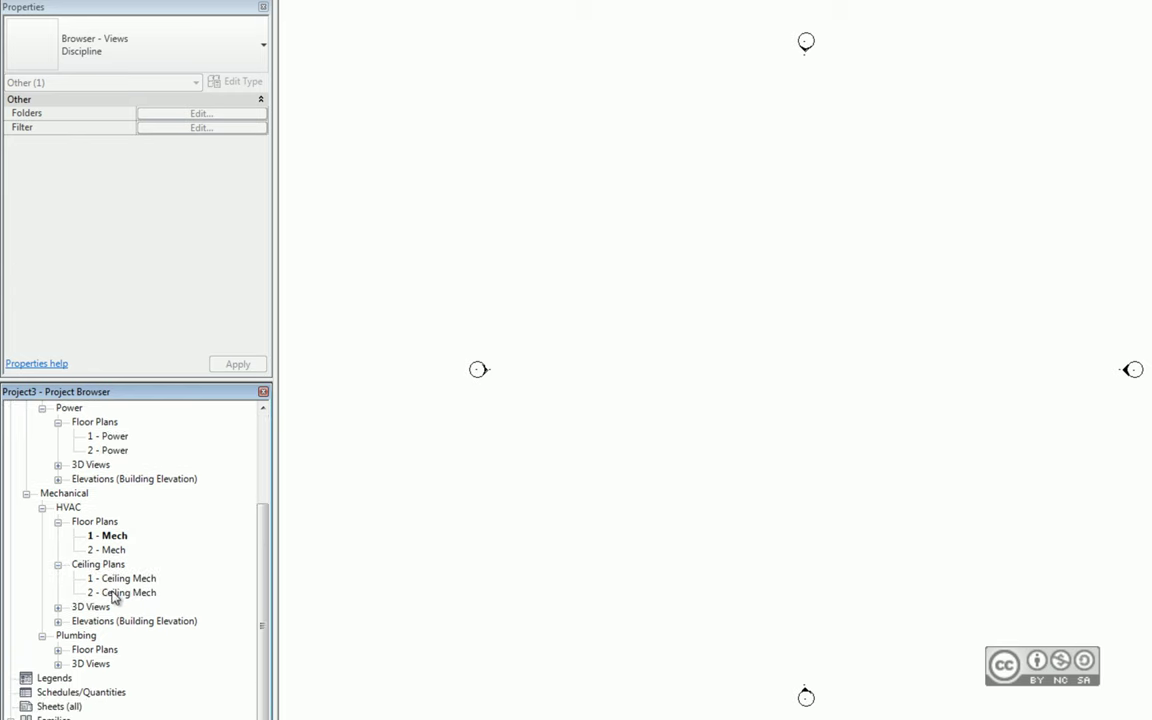
pyautogui.scroll(3, 116, 478)
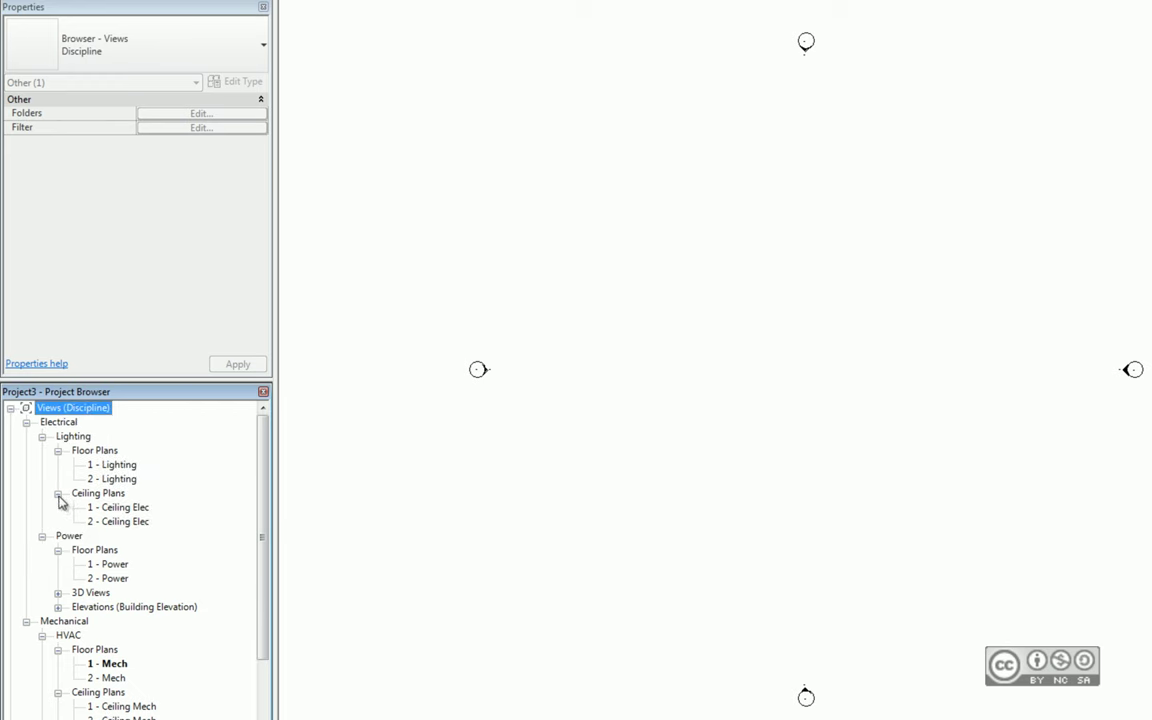
pyautogui.click(58, 494)
pyautogui.click(58, 521)
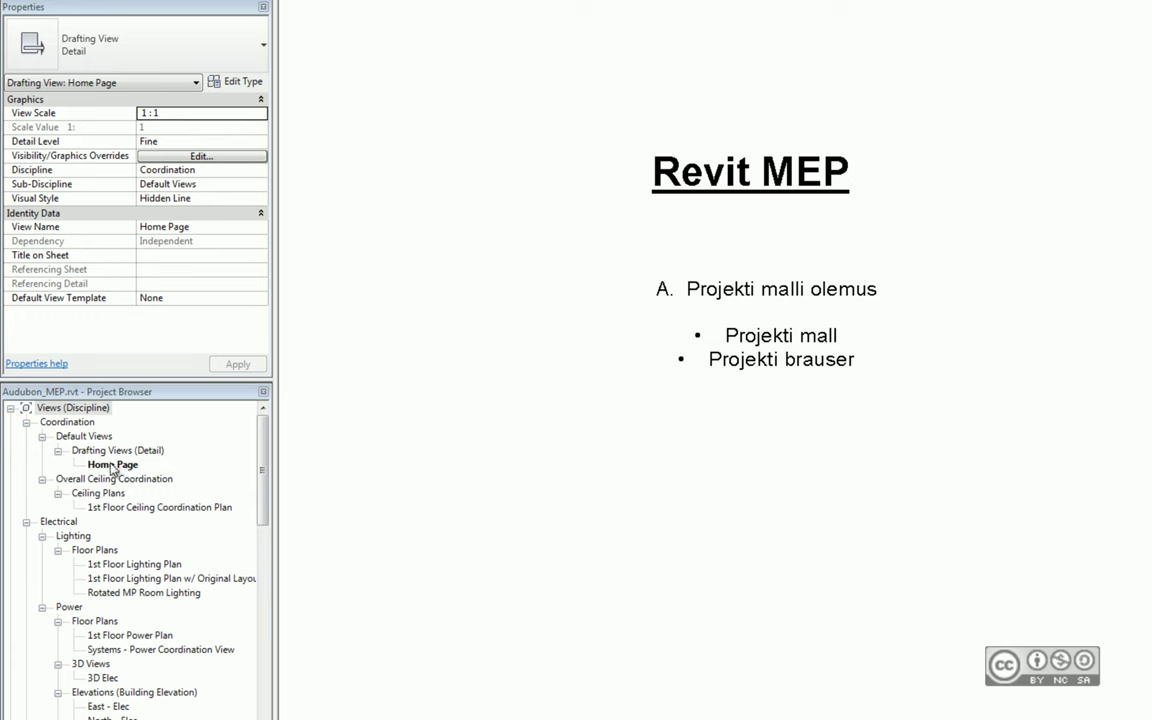
pyautogui.click(125, 565)
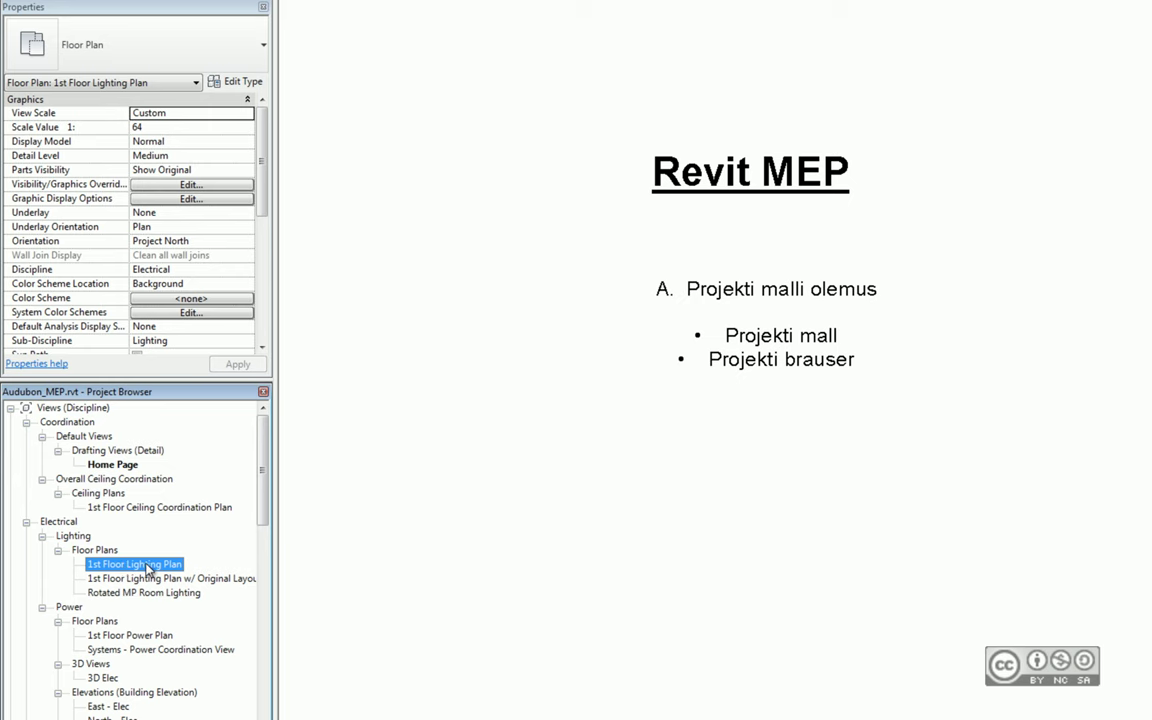
# Step: Create a dependent copy of 1st Floor Lighting Plan named '1st Floor Lighting Plan (Töötan siin)'
pyautogui.doubleClick(147, 567)
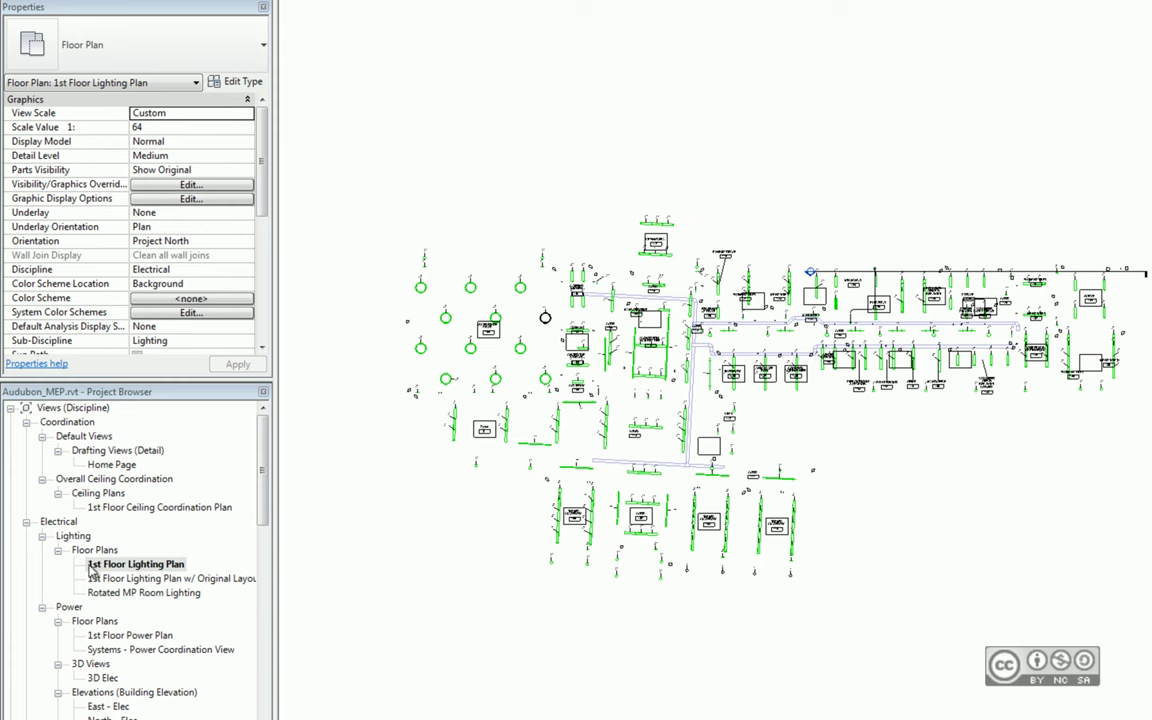
pyautogui.rightClick(157, 569)
pyautogui.moveTo(212, 384)
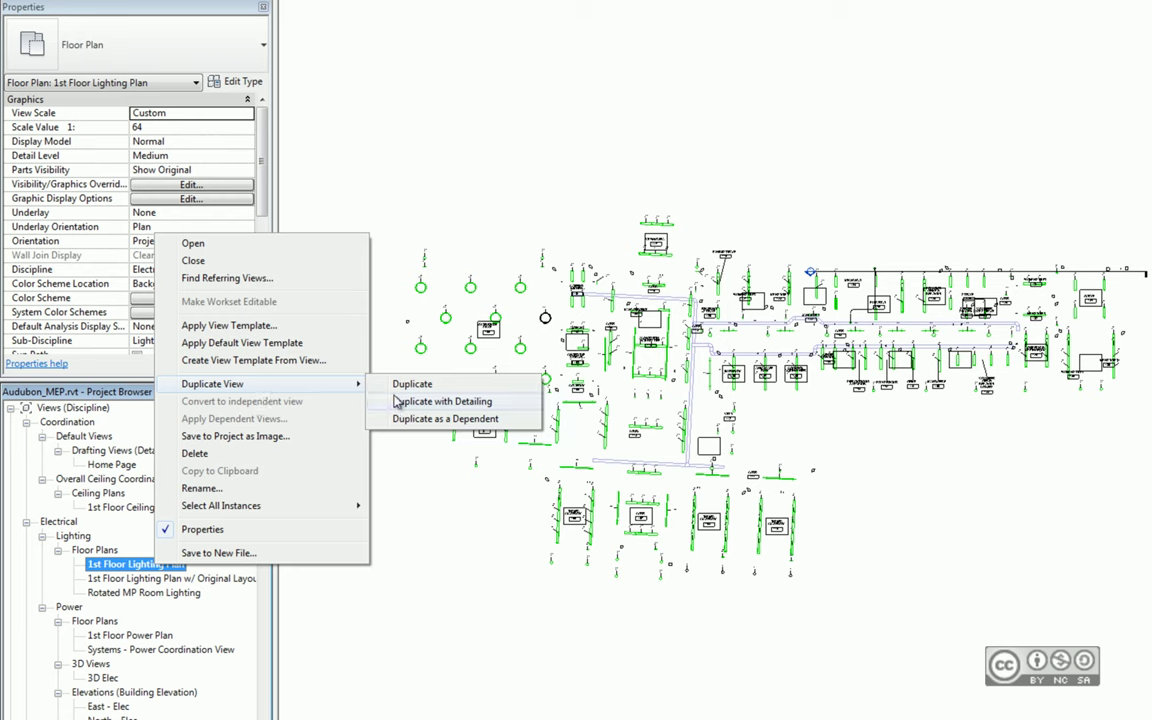
pyautogui.click(447, 425)
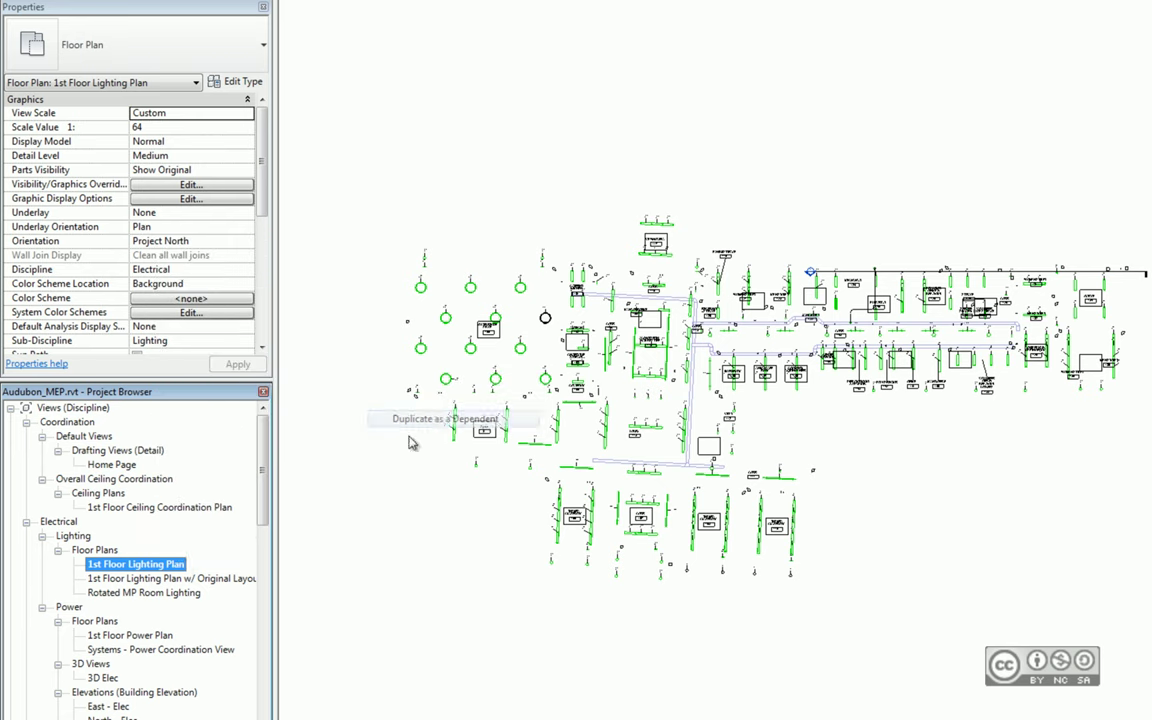
pyautogui.press('F2')
pyautogui.write('1st Floor Ligh')
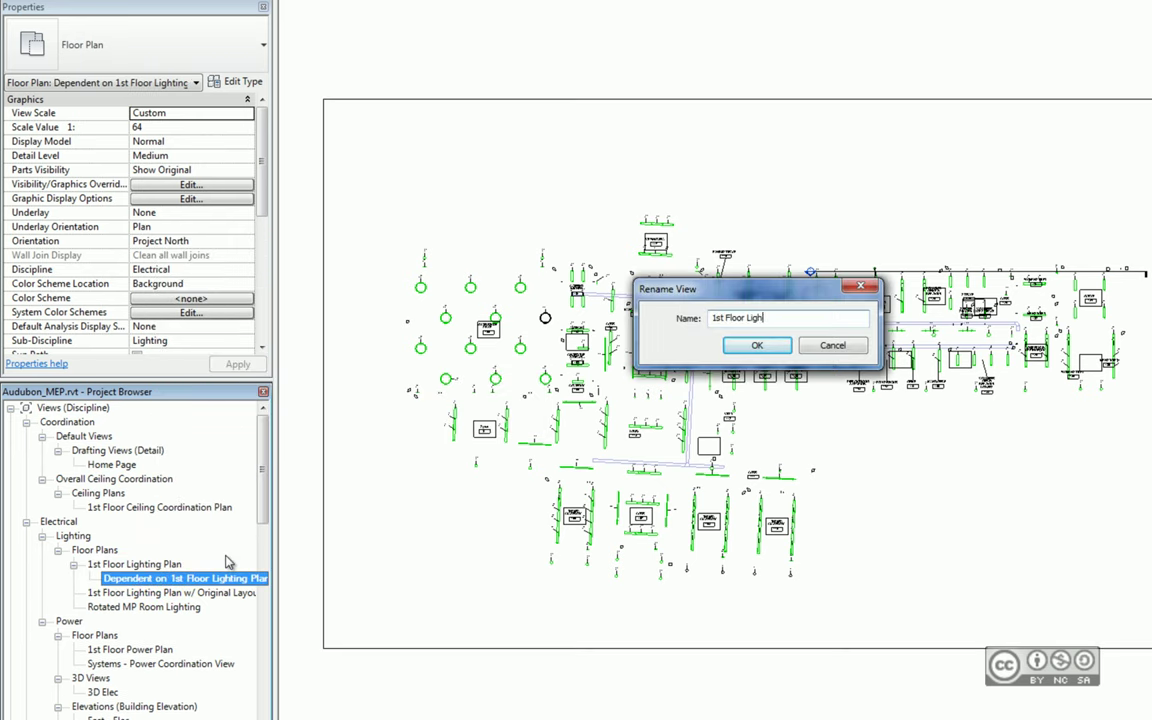
pyautogui.write('ting Plan (Töötan siin)')
pyautogui.click(757, 346)
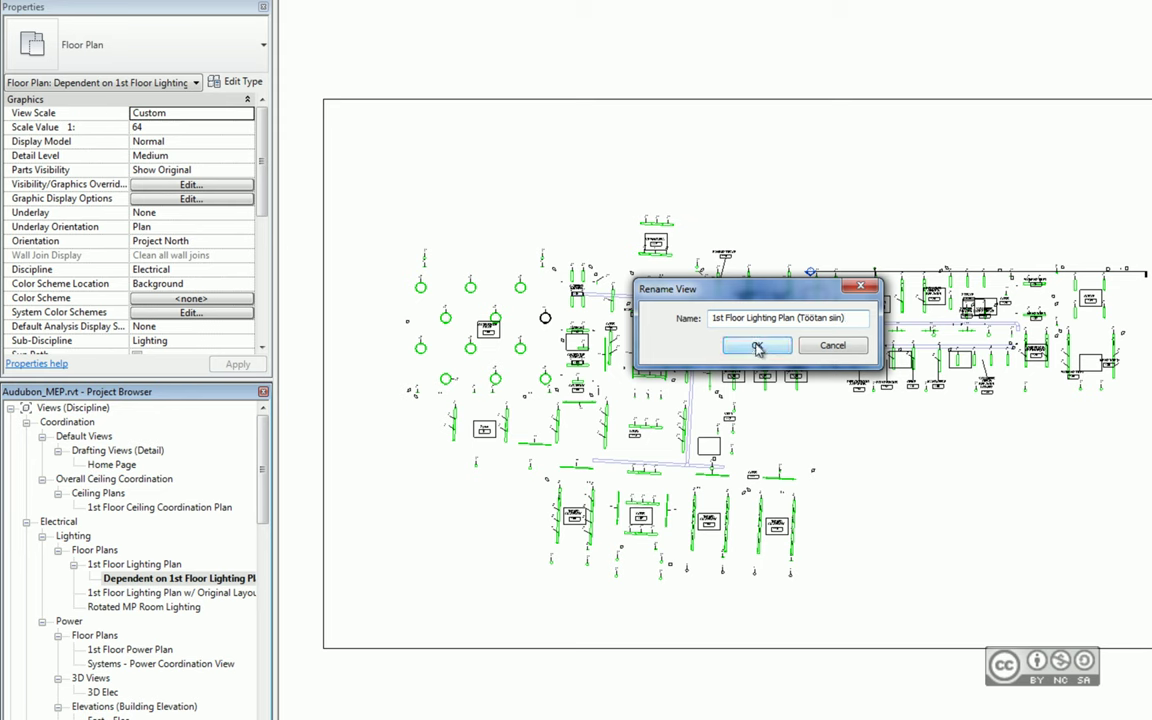
pyautogui.click(100, 565)
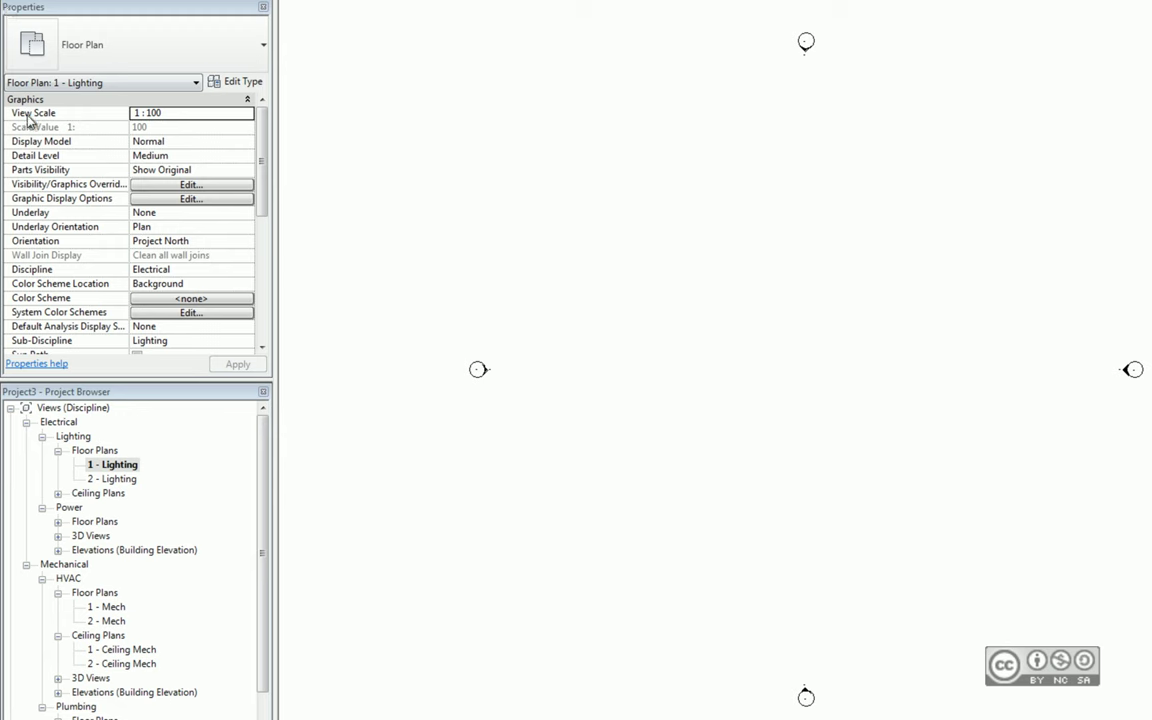
pyautogui.click(236, 115)
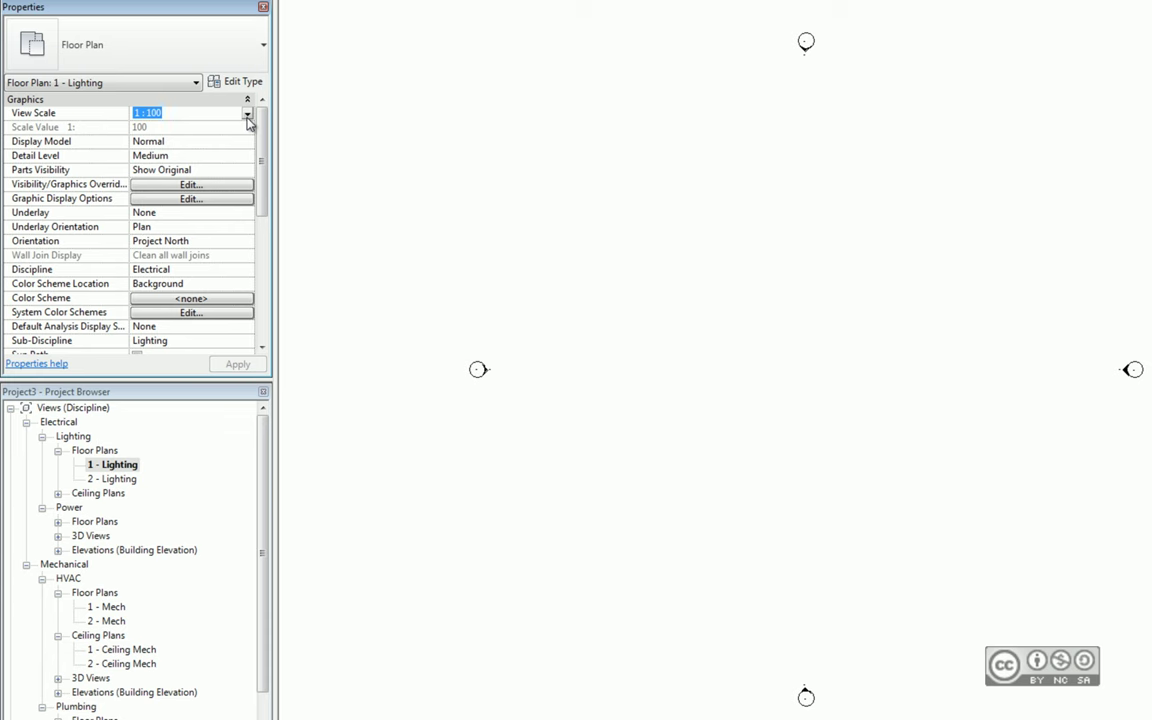
pyautogui.click(249, 119)
pyautogui.click(229, 112)
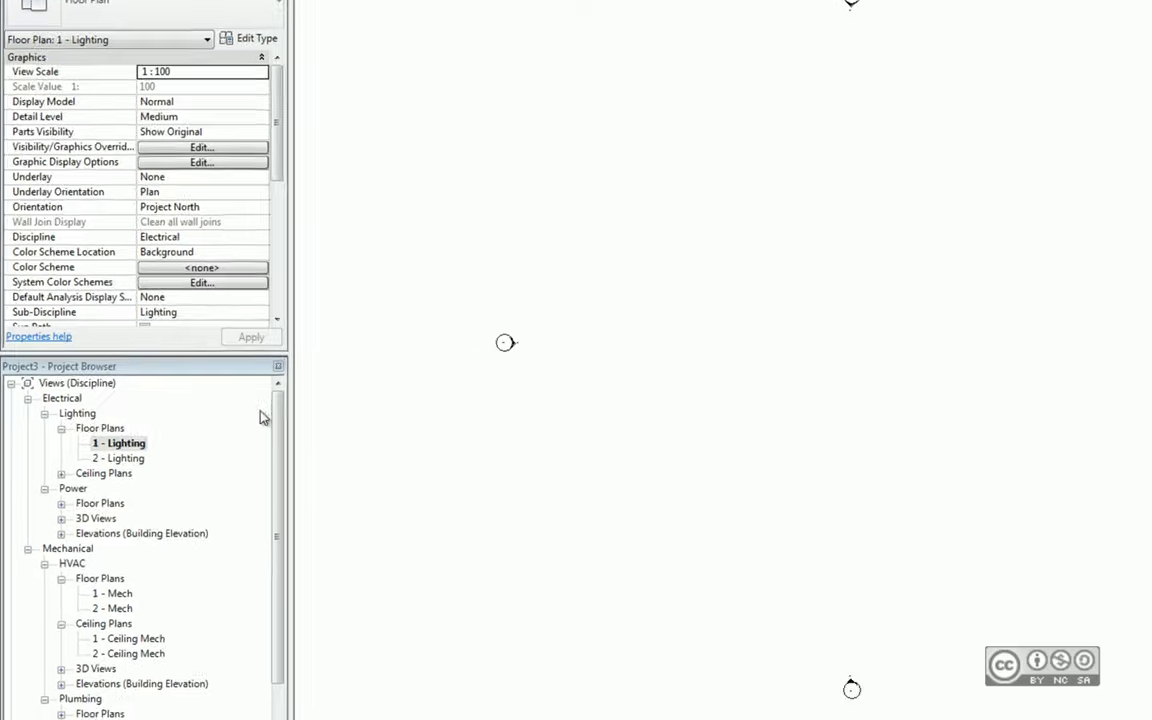
pyautogui.click(705, 668)
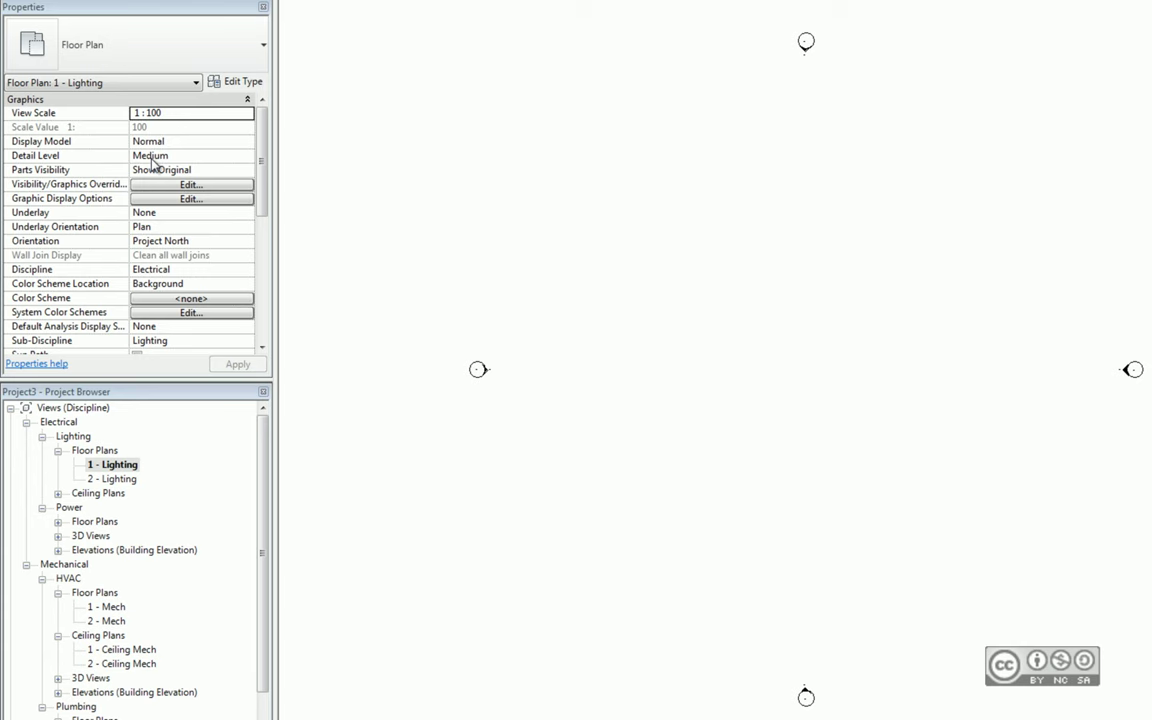
# Step: Leave the lighting plan's Detail Level at Medium
pyautogui.click(237, 157)
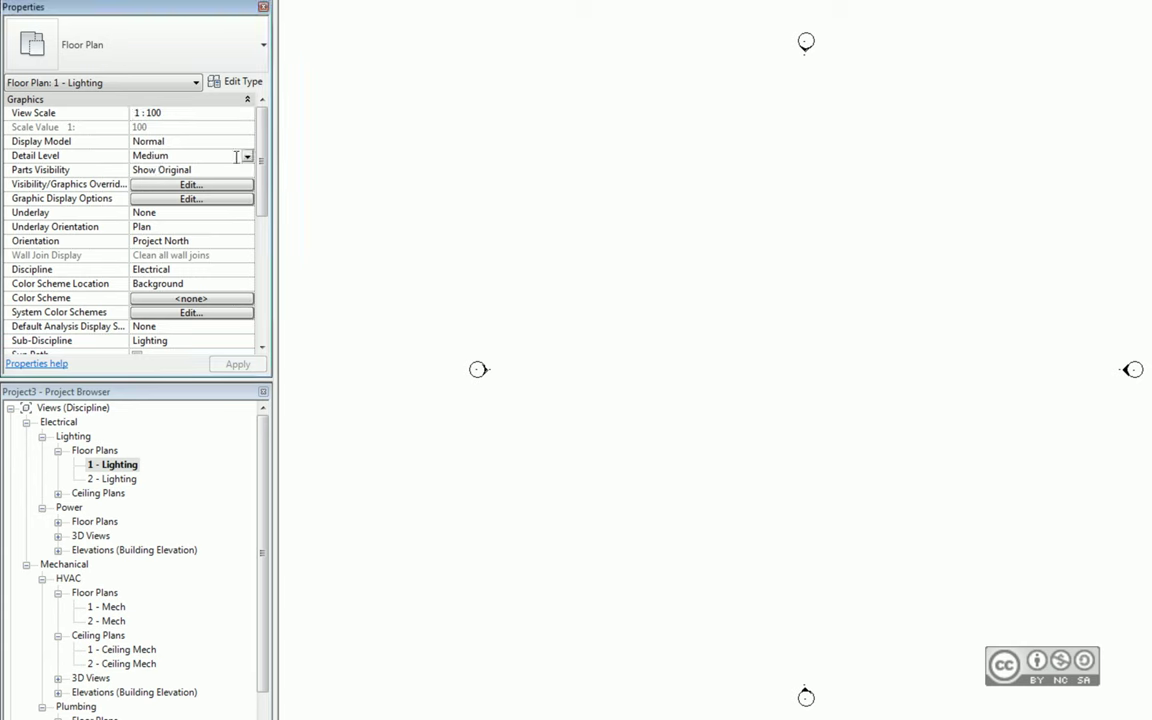
pyautogui.click(247, 157)
pyautogui.click(125, 183)
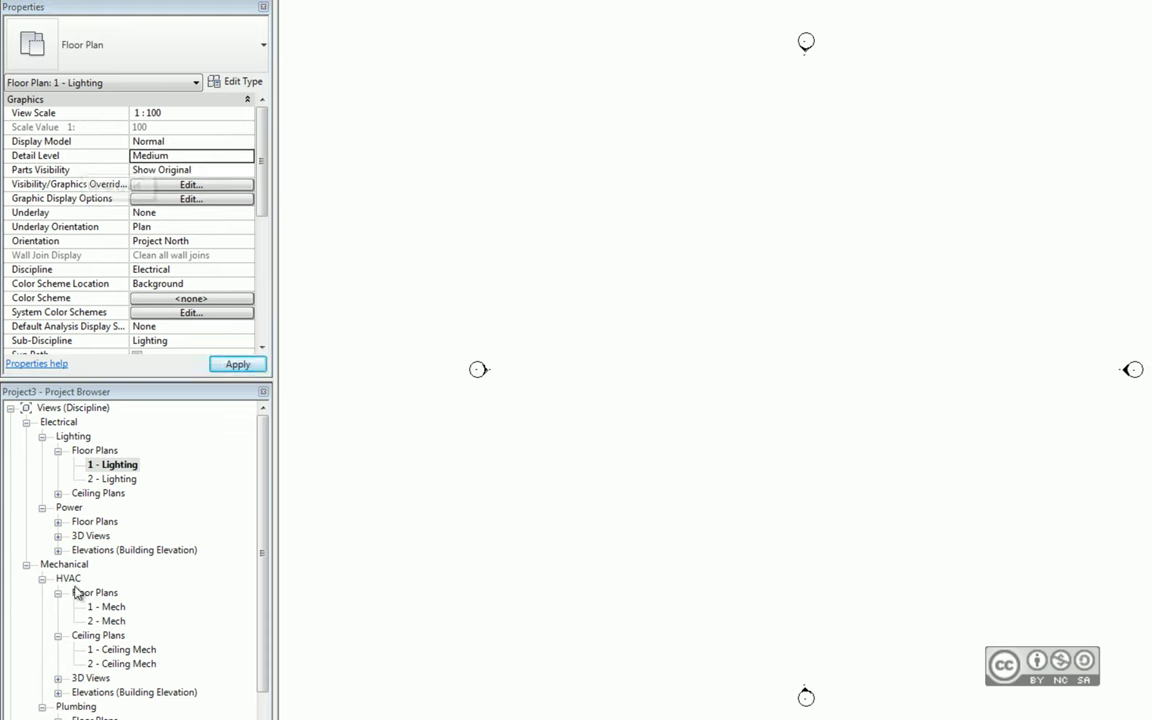
# Step: Select the 1 - Plumbing floor plan and set its Detail Level to Fine
pyautogui.click(113, 609)
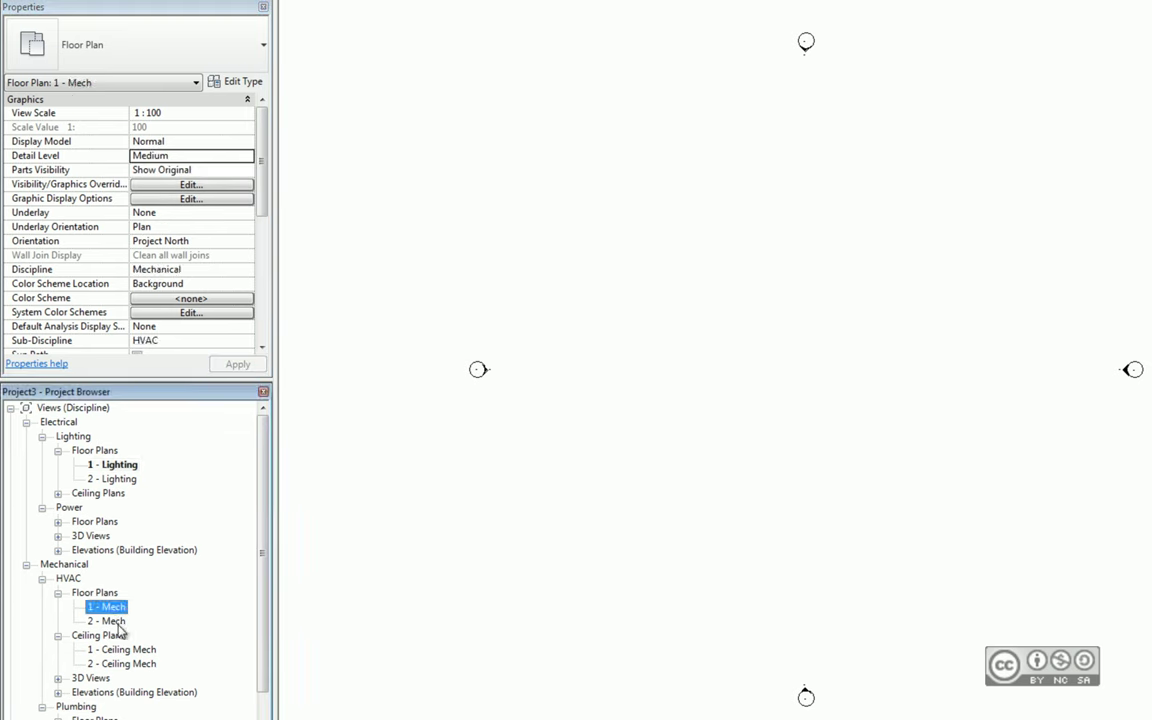
pyautogui.scroll(-3, 262, 640)
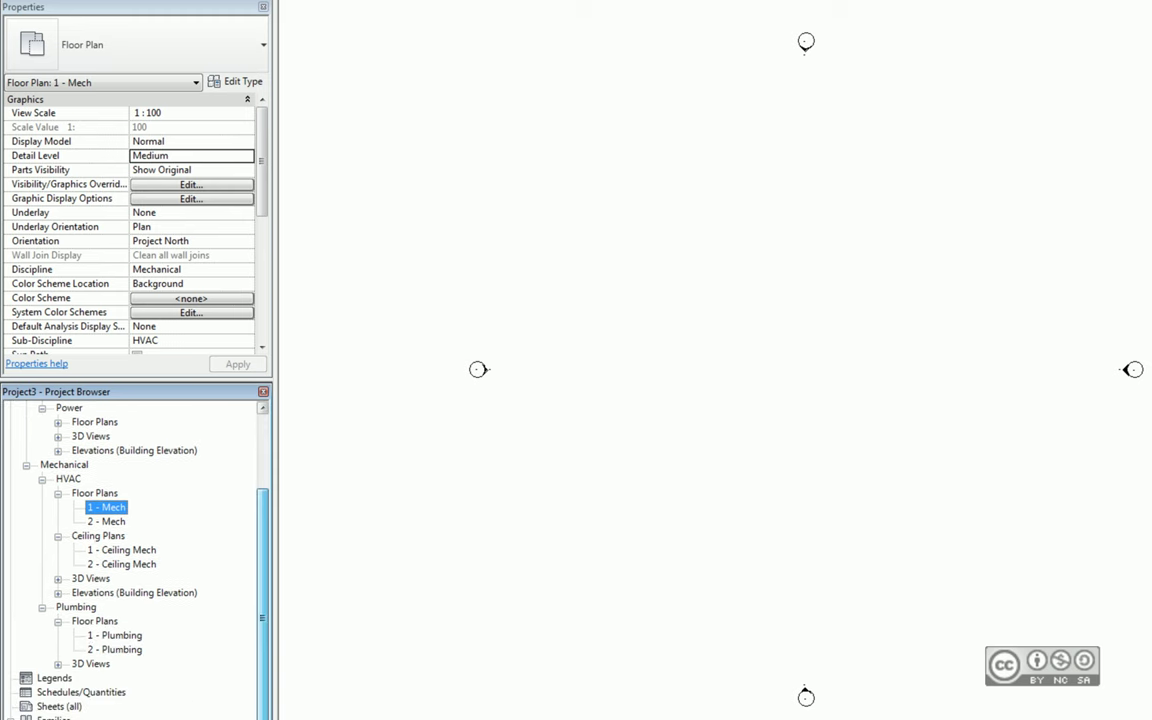
pyautogui.click(125, 637)
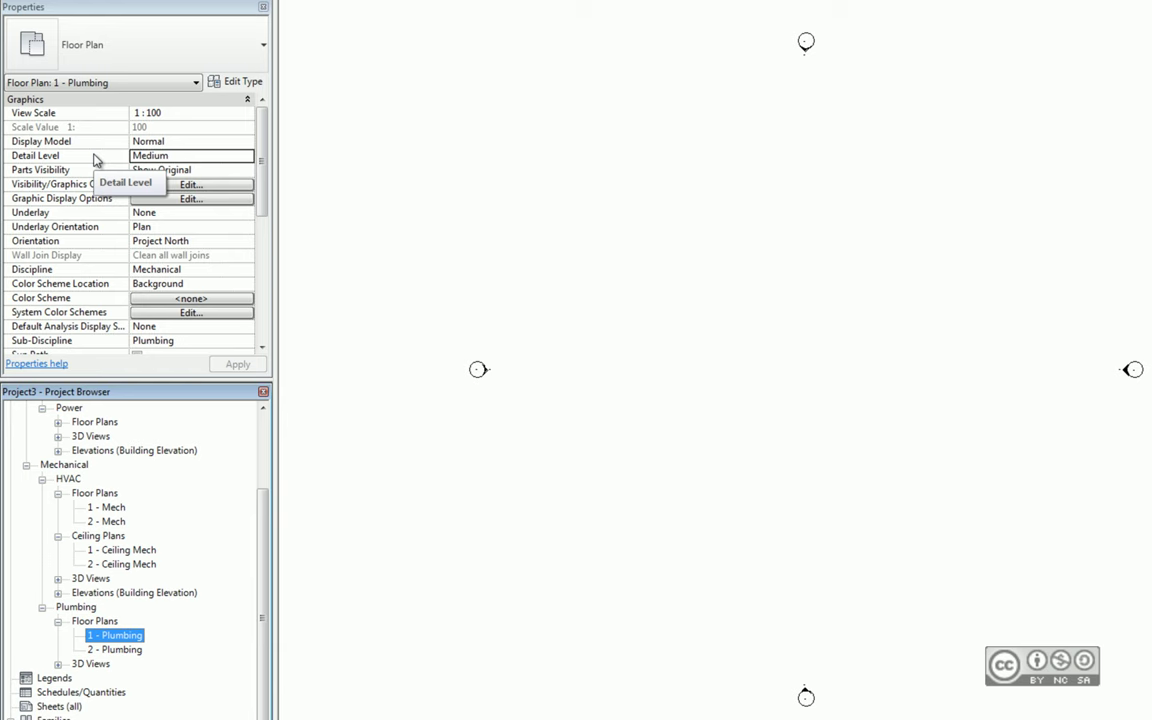
pyautogui.press('Down')
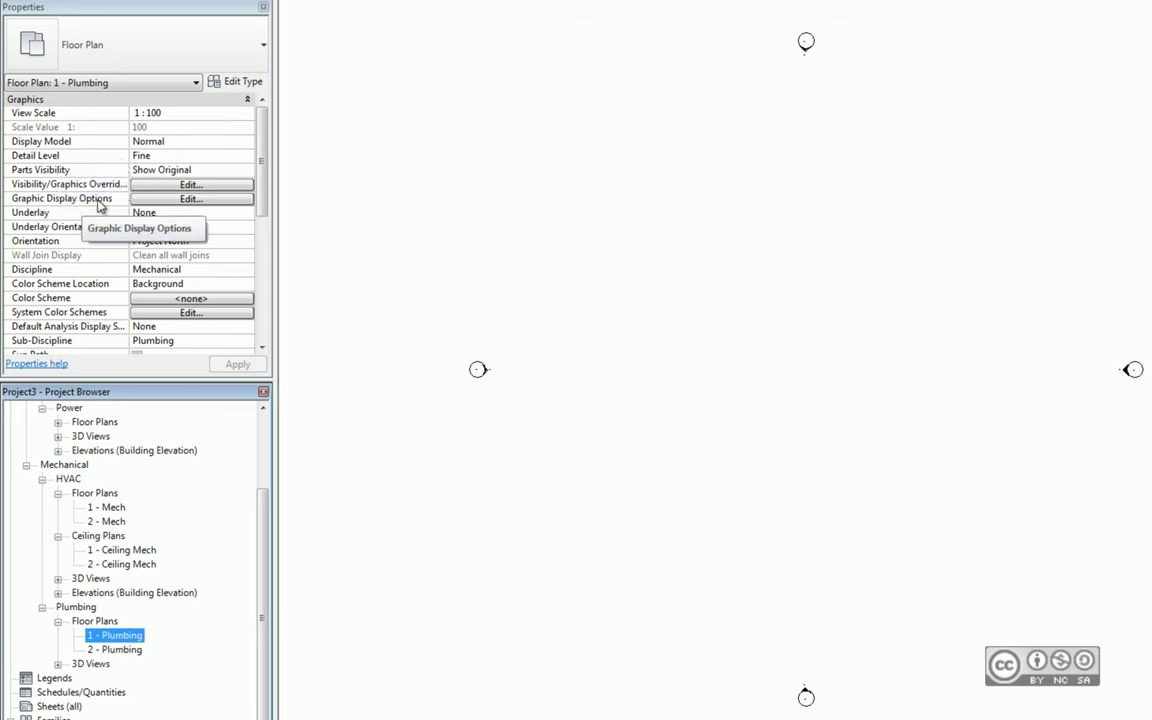
# Step: Set the 1 - Plumbing plan's Graphic Display Options surfaces to Wireframe
pyautogui.click(165, 198)
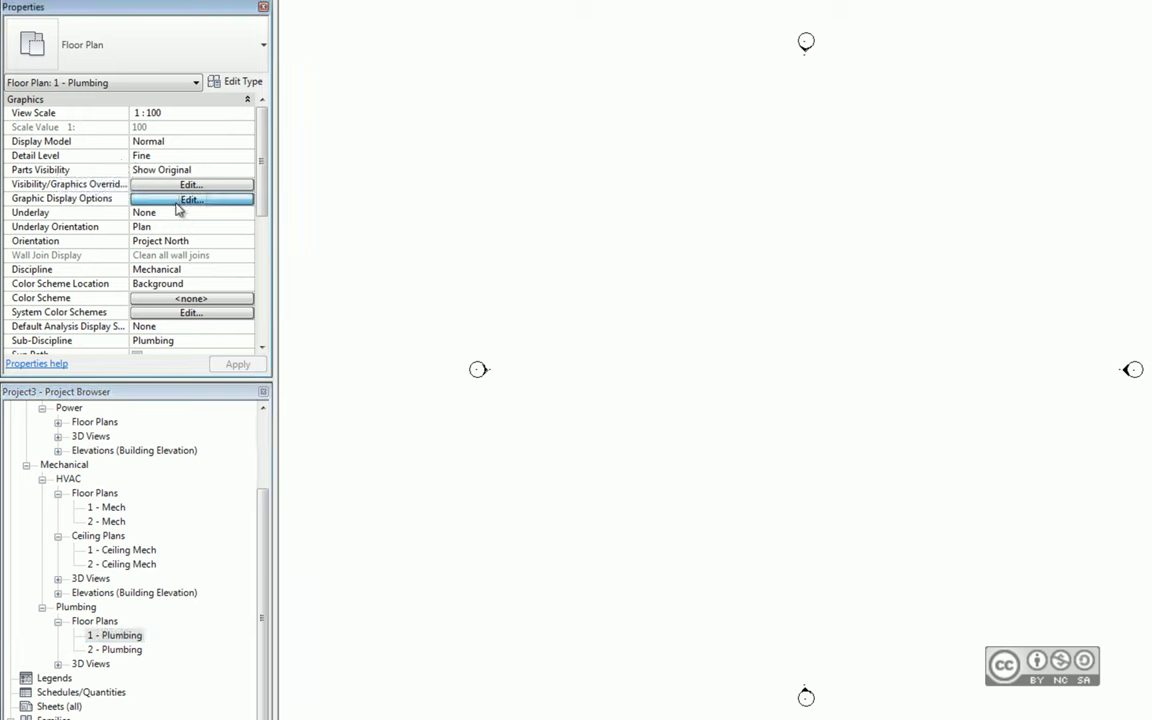
pyautogui.click(779, 180)
pyautogui.click(770, 191)
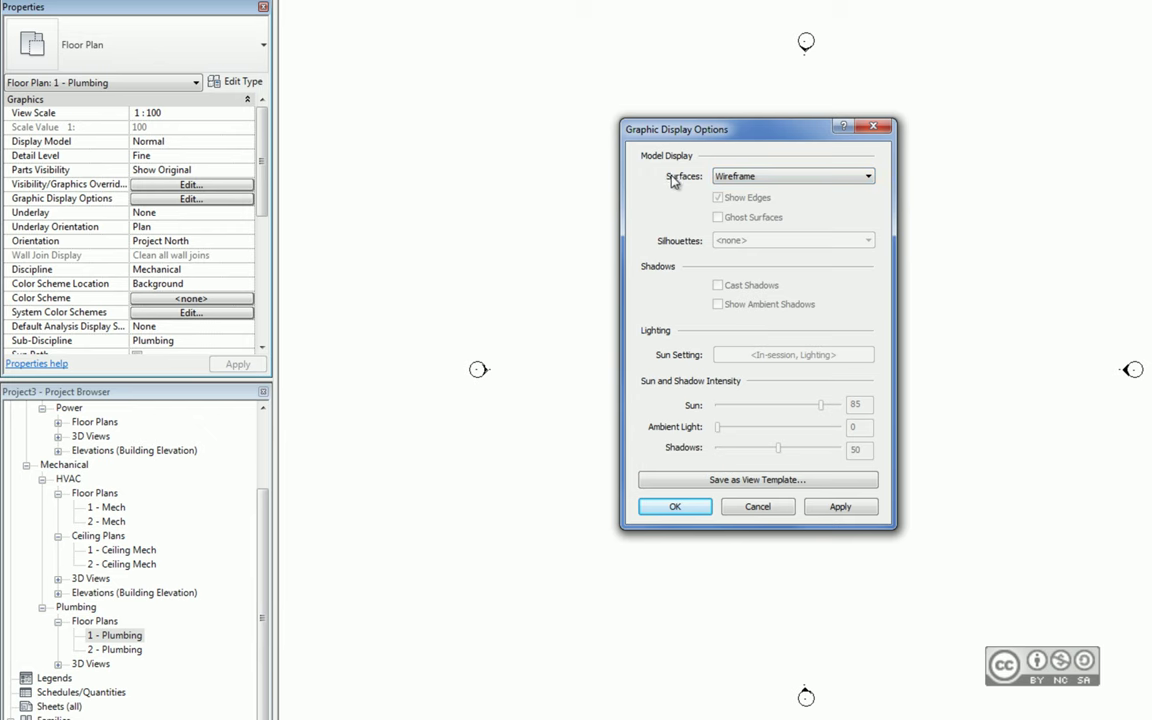
pyautogui.press('Escape')
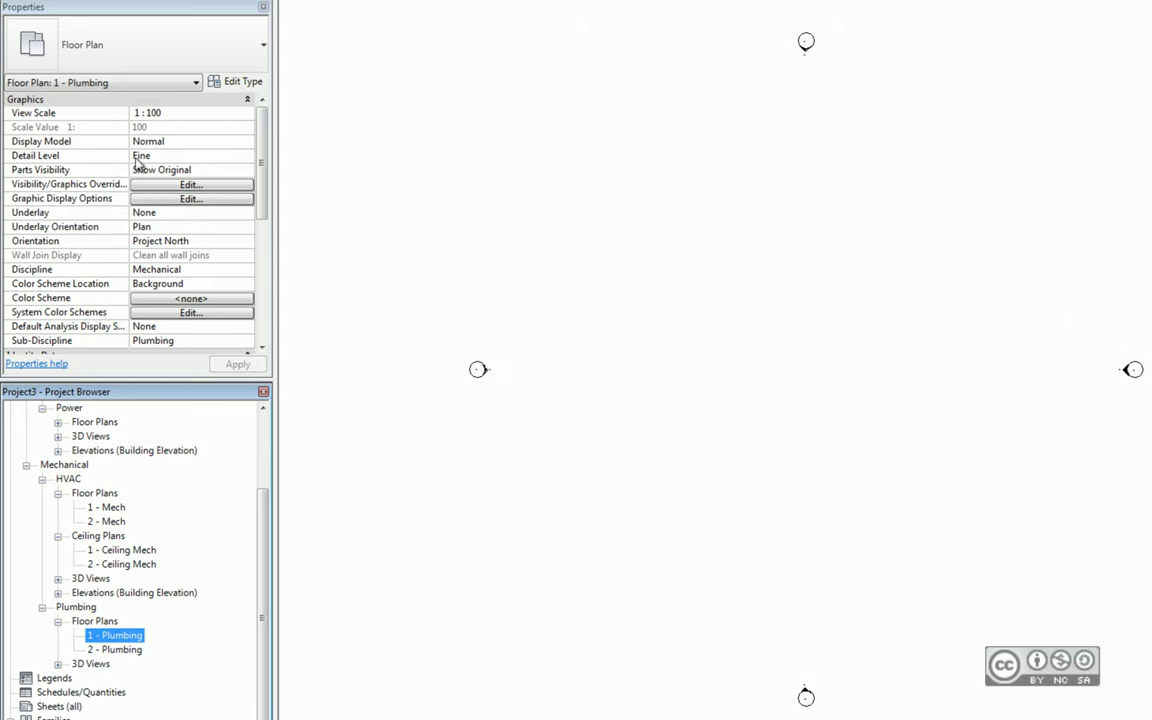
# Step: Reopen Graphic Display Options to confirm Wireframe surfaces, then close without changes
pyautogui.click(157, 202)
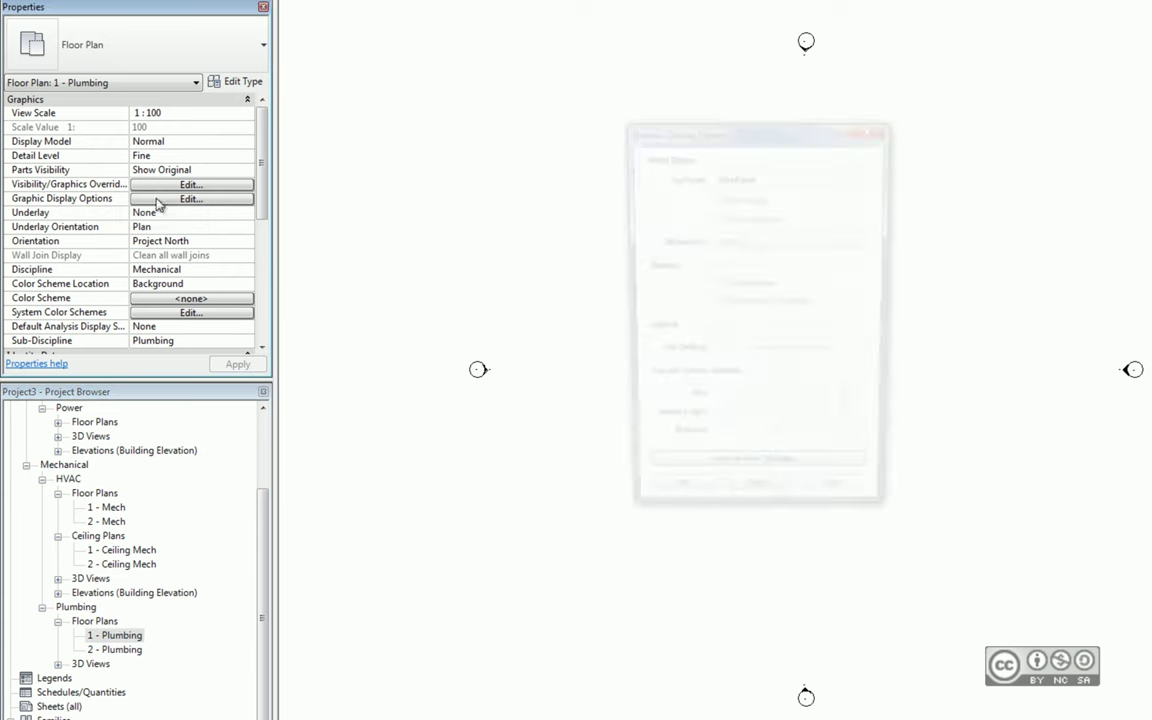
pyautogui.click(676, 502)
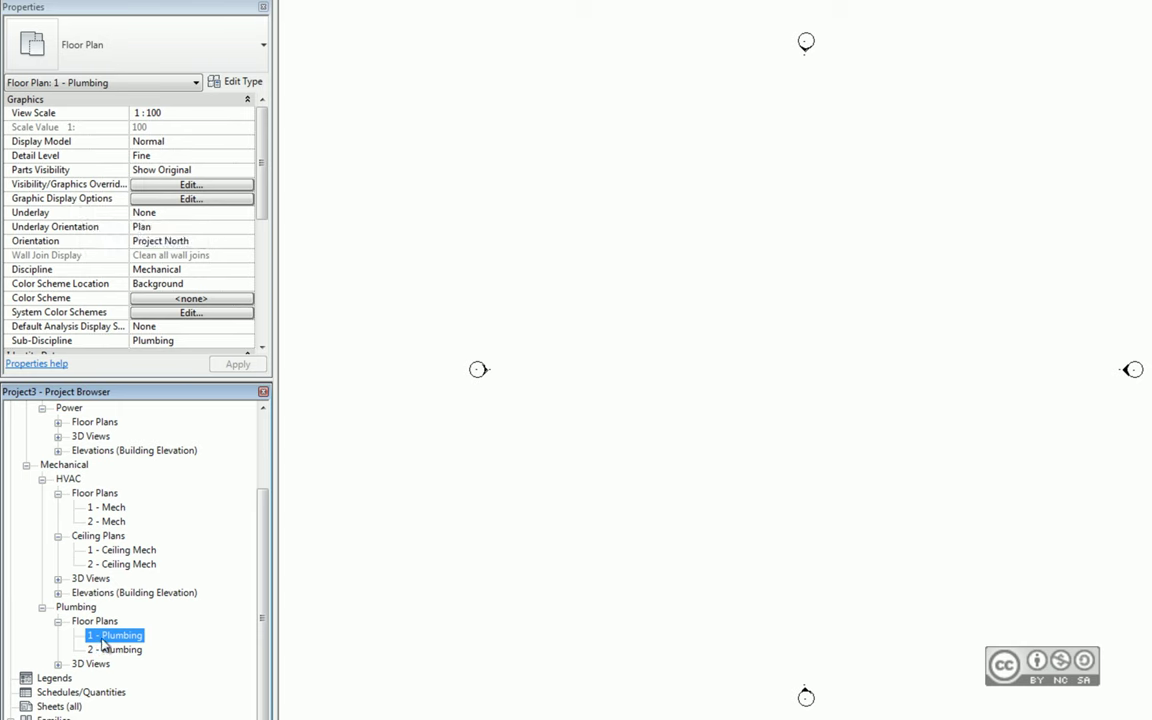
pyautogui.click(181, 202)
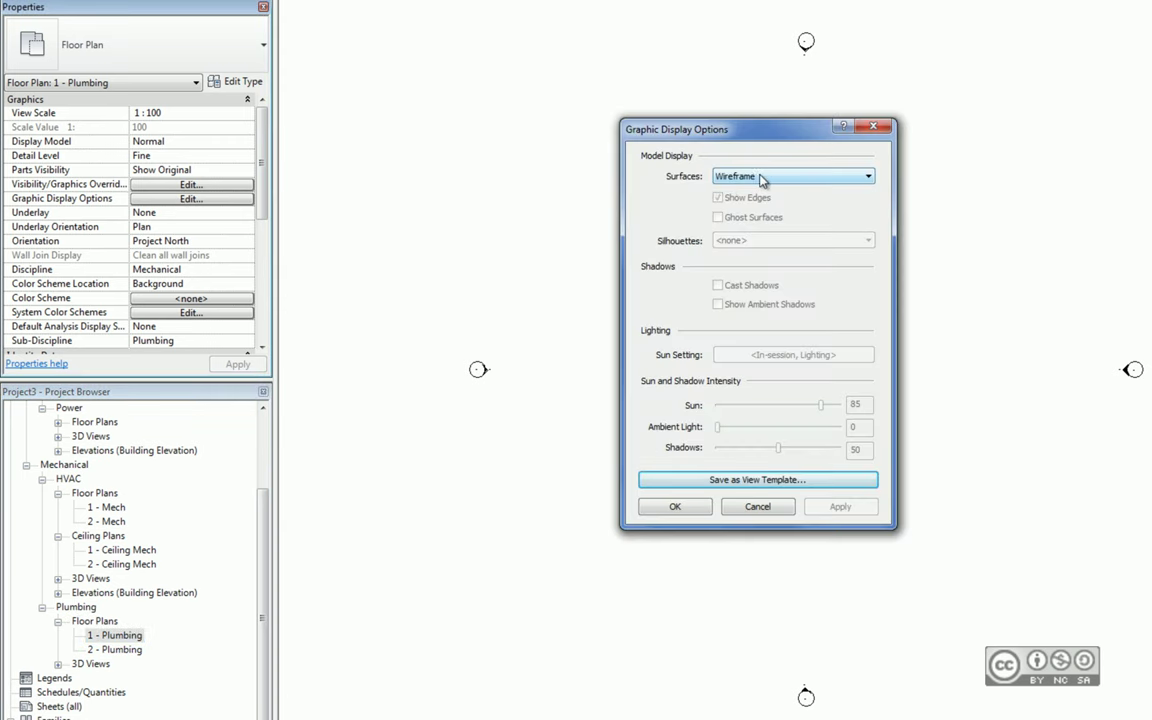
pyautogui.click(761, 180)
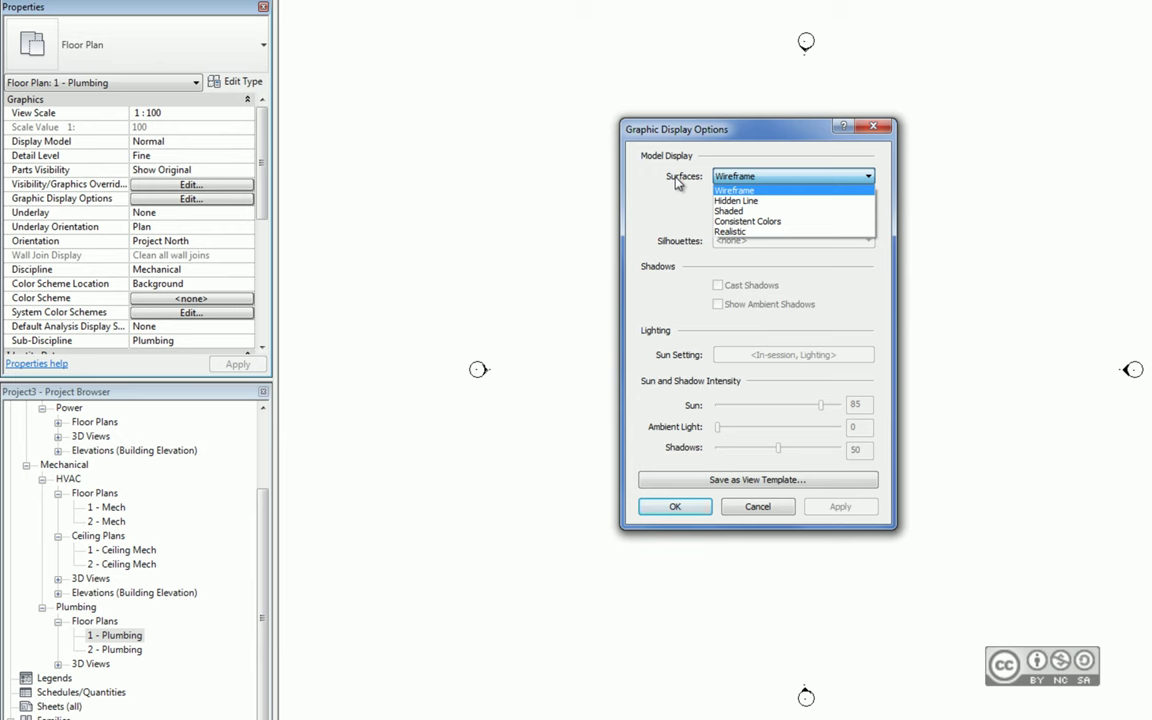
pyautogui.click(677, 181)
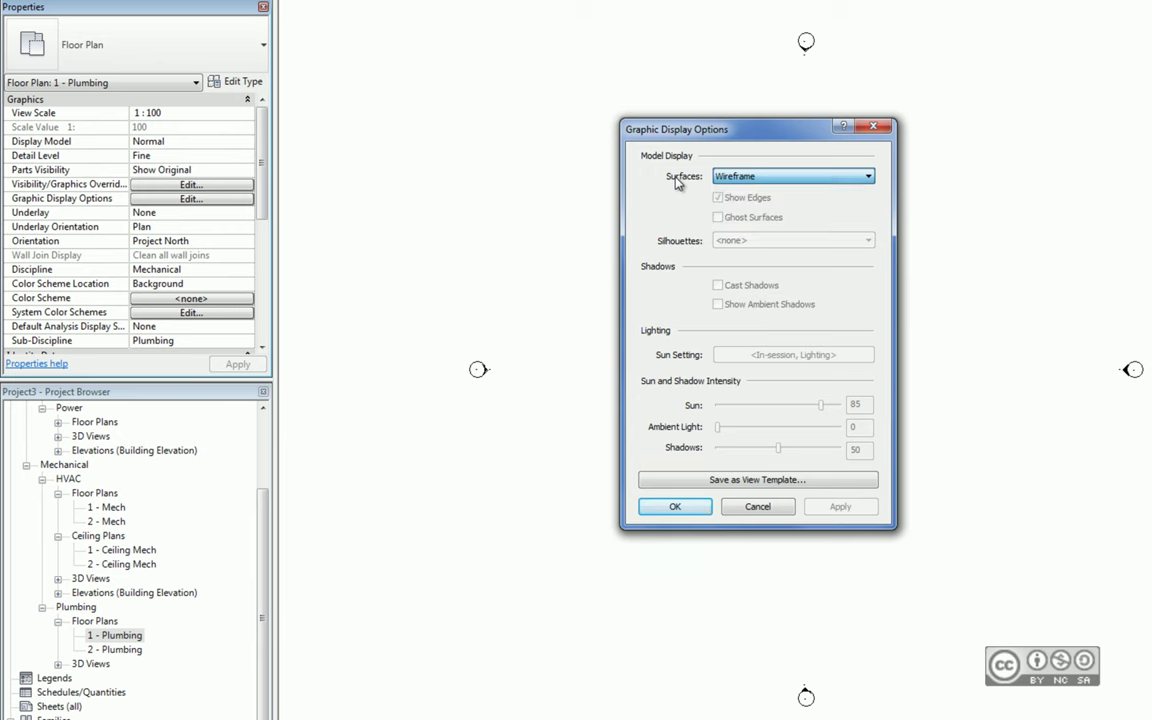
pyautogui.click(757, 506)
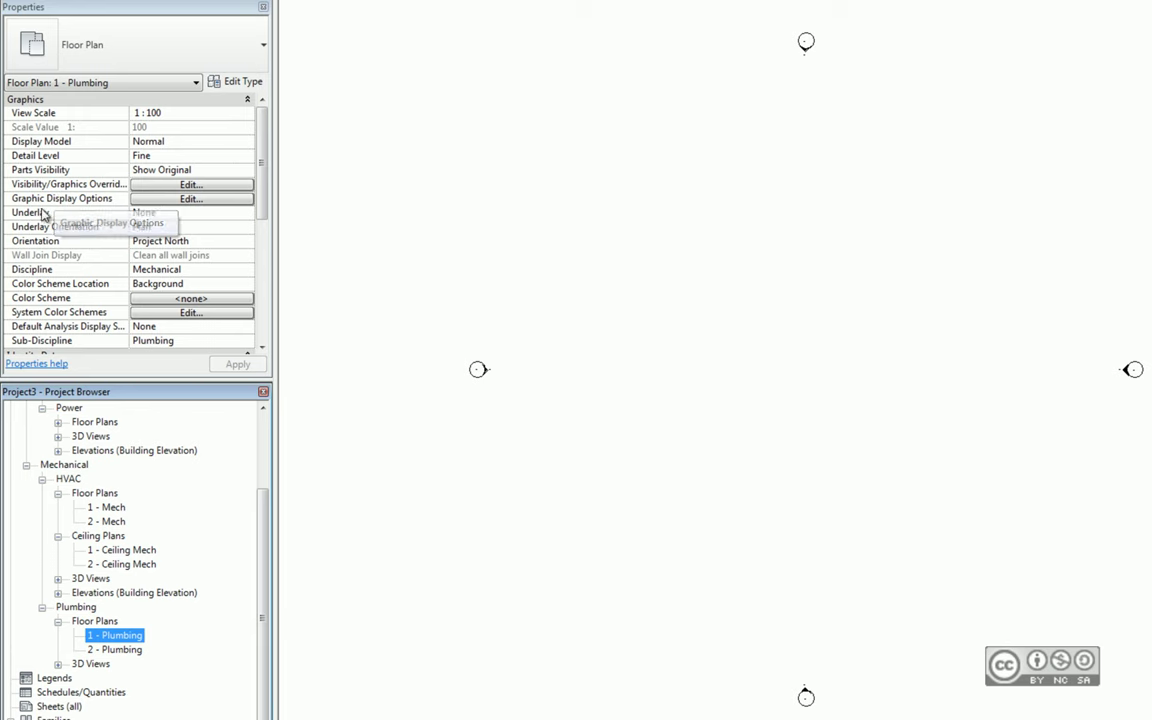
# Step: Select the 2 - Plumbing floor plan and keep its Underlay set to None
pyautogui.click(92, 213)
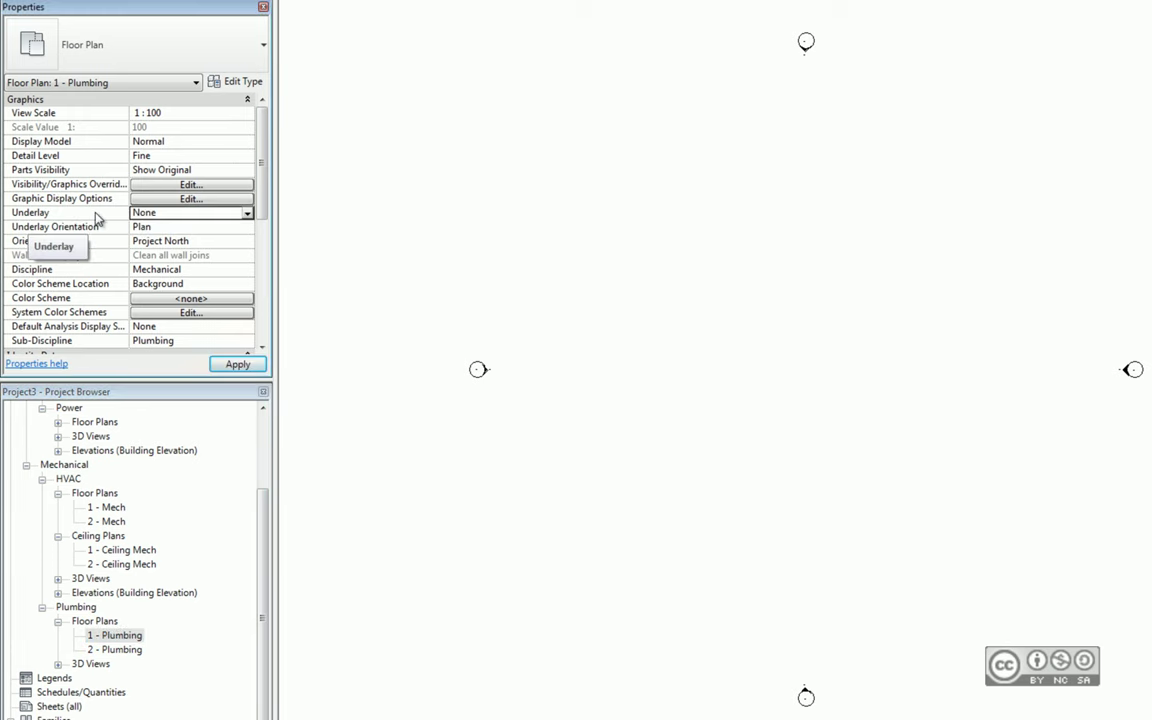
pyautogui.click(115, 636)
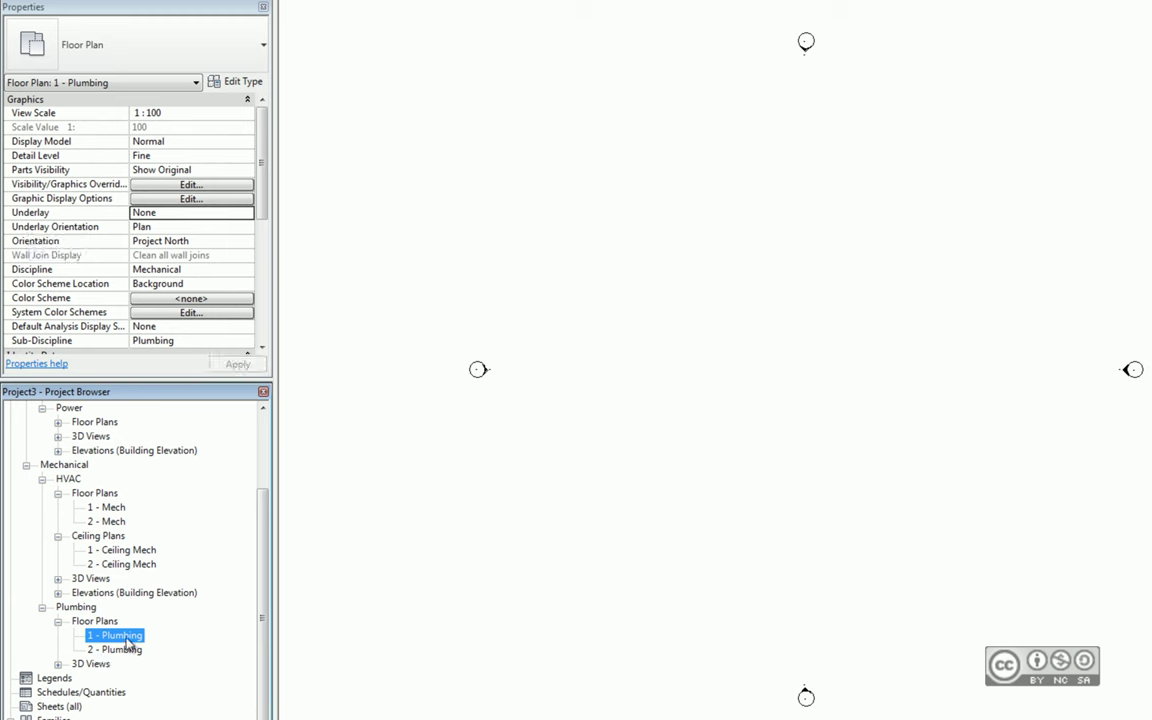
pyautogui.click(119, 652)
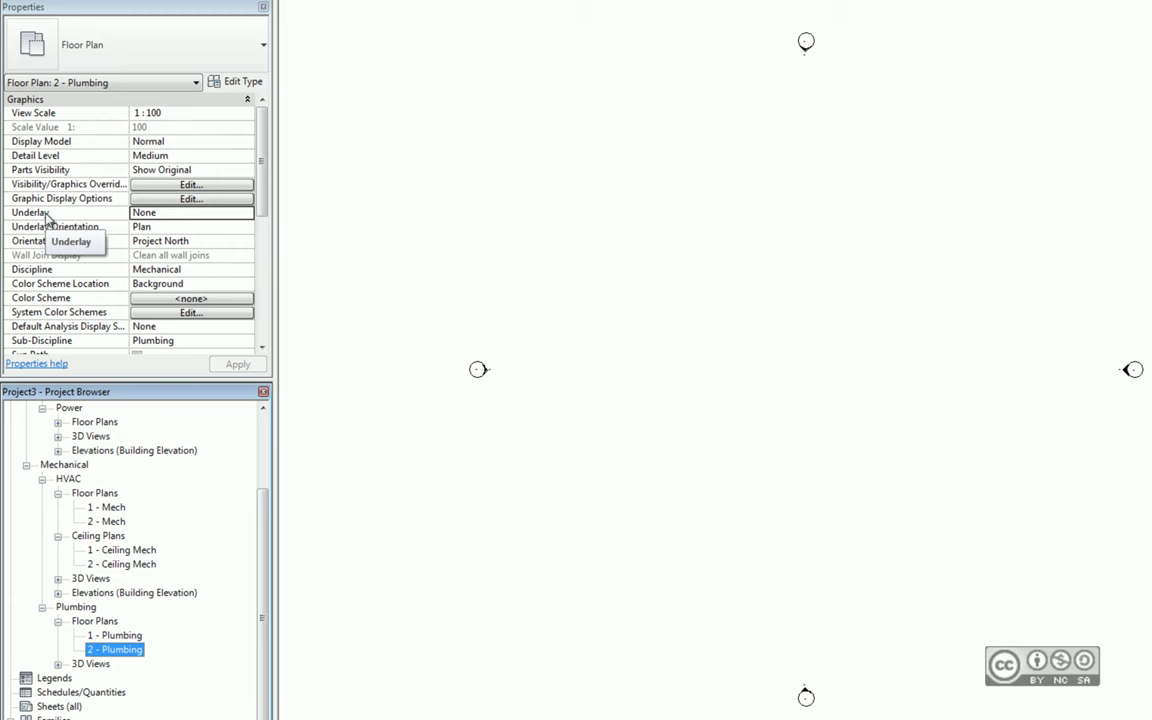
pyautogui.click(248, 216)
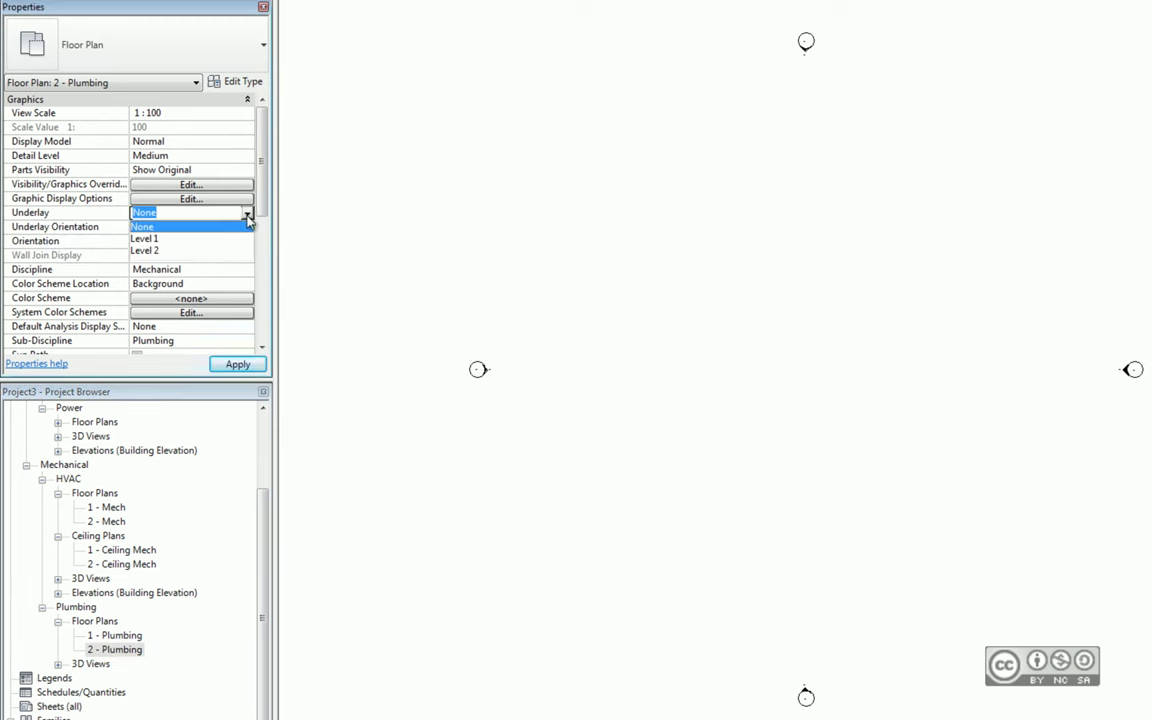
pyautogui.click(44, 218)
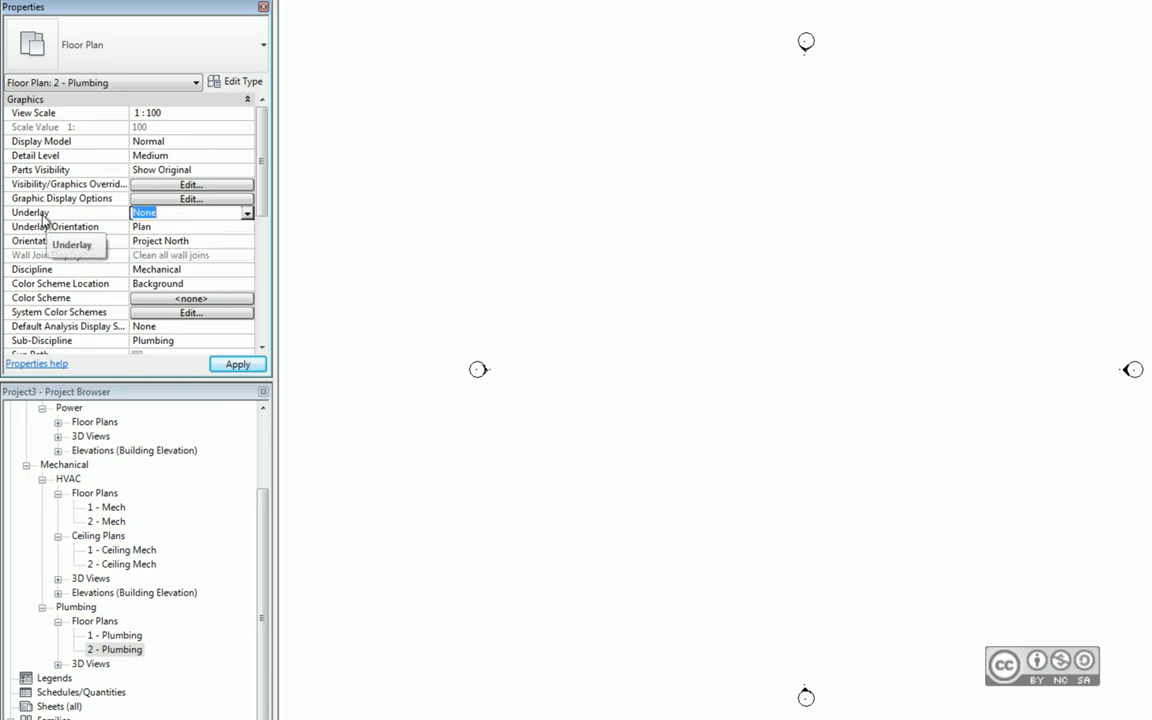
pyautogui.click(50, 227)
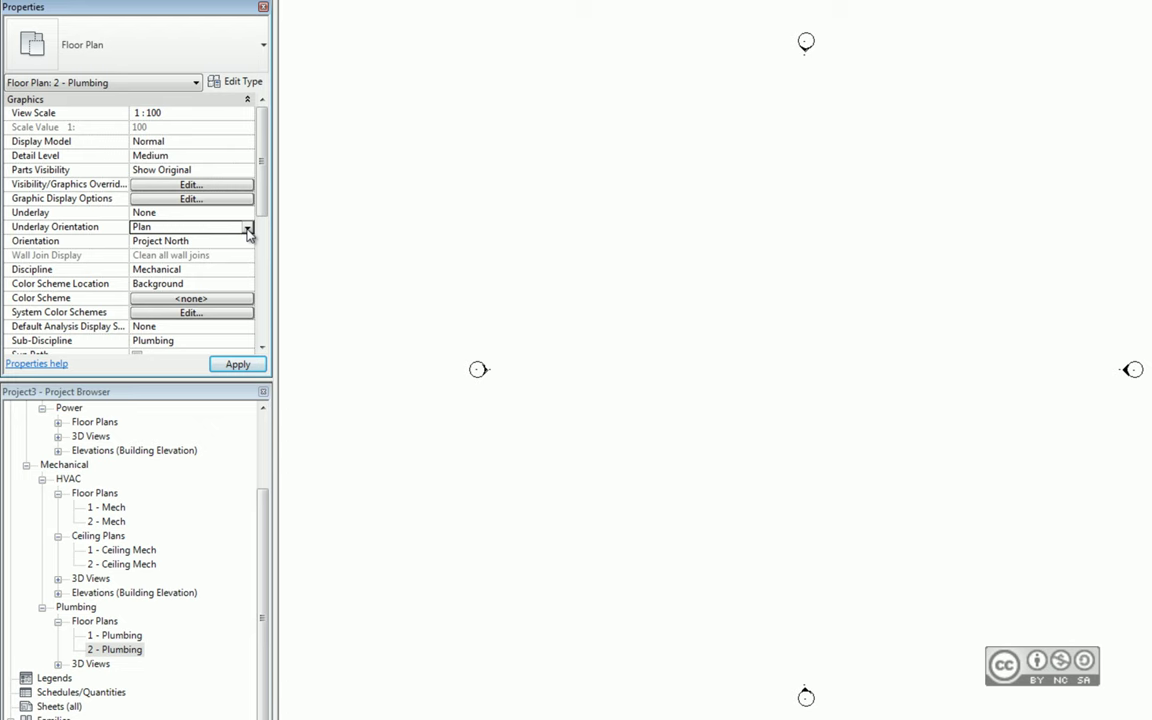
# Step: Keep the 2 - Plumbing plan's Underlay Orientation at Plan
pyautogui.click(247, 228)
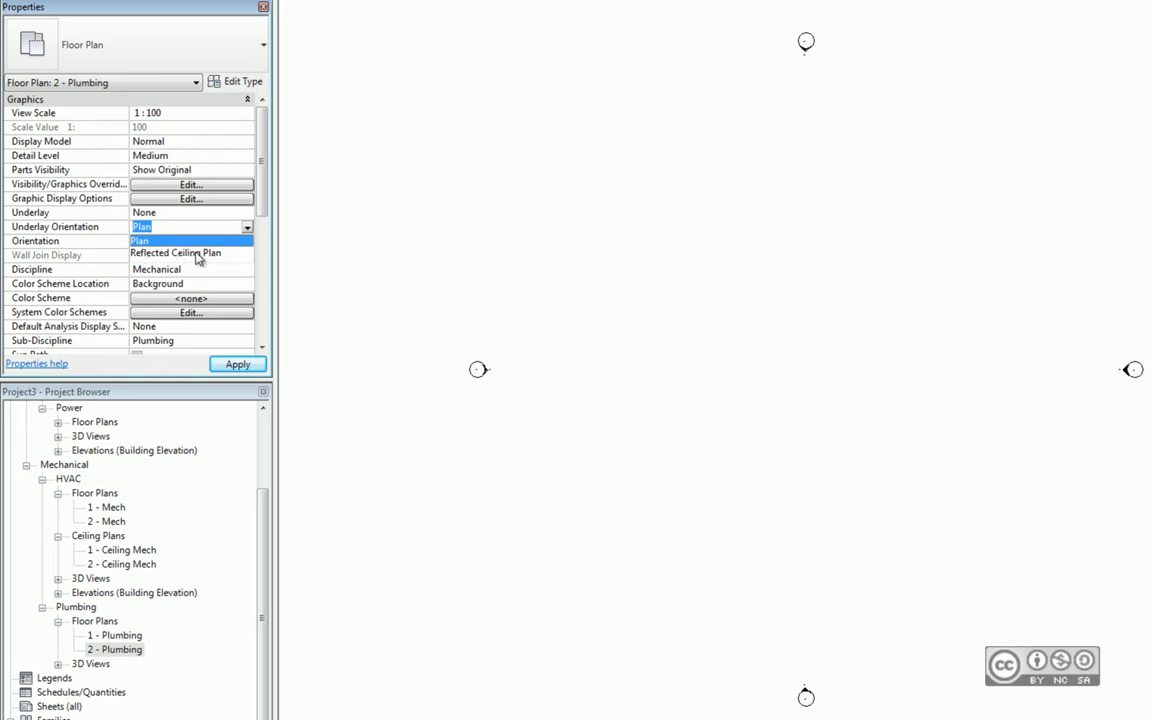
pyautogui.click(78, 210)
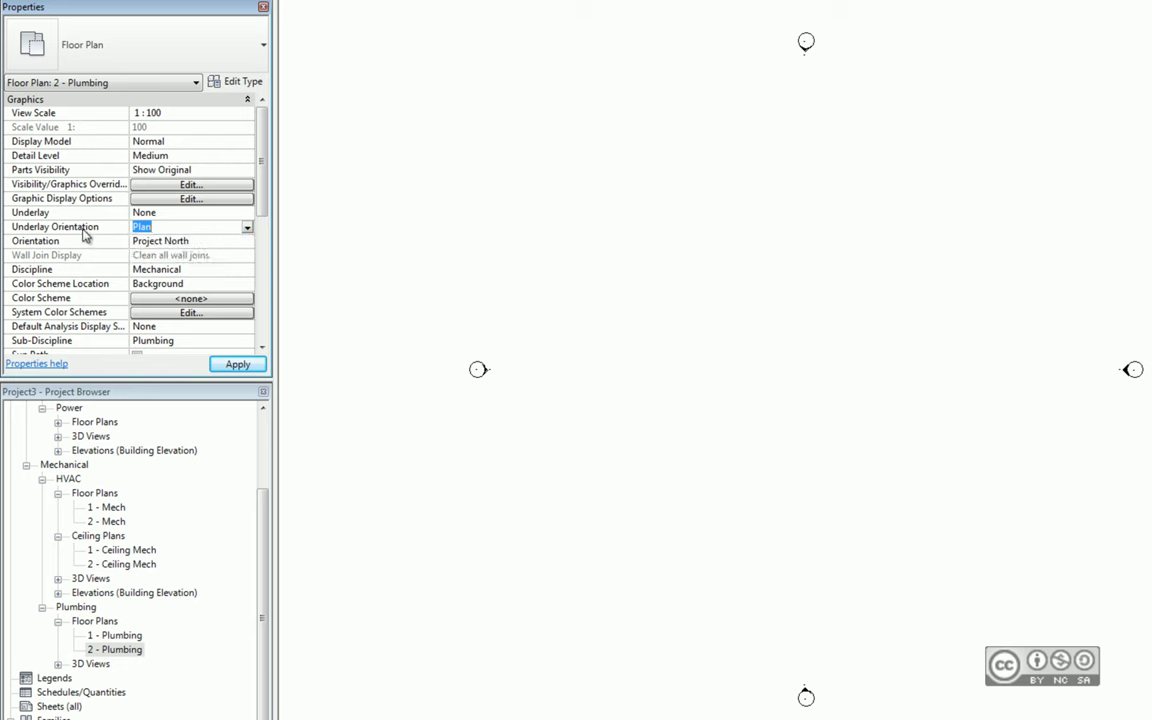
pyautogui.click(247, 228)
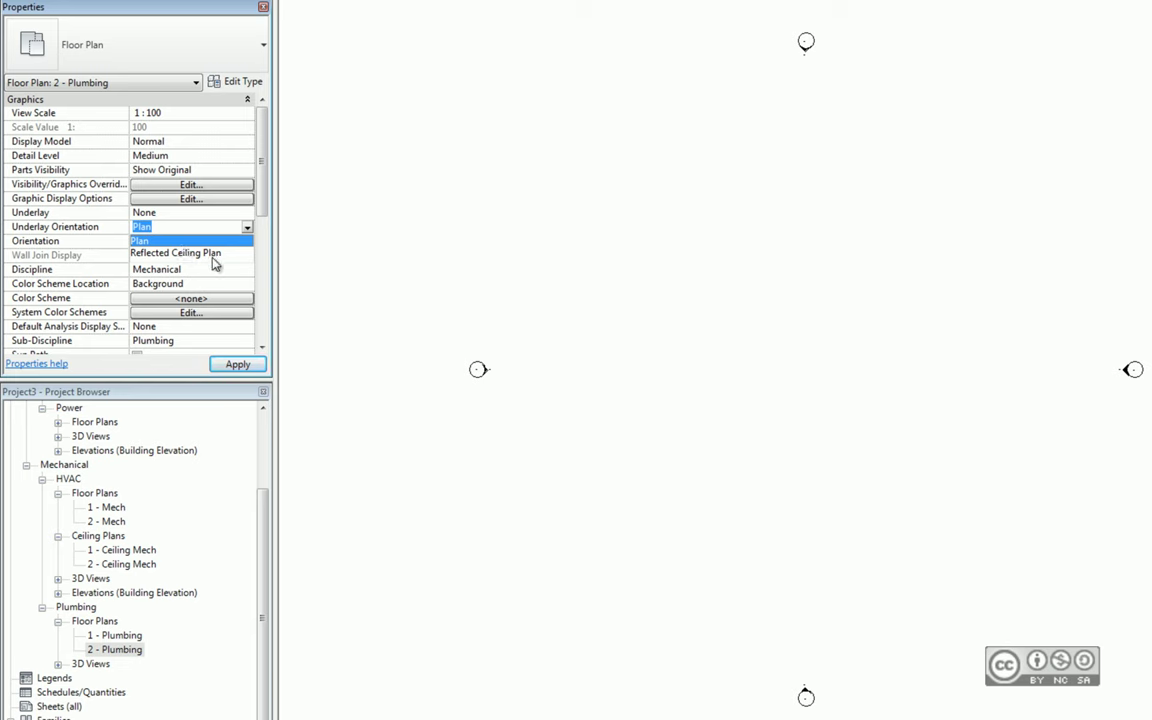
pyautogui.click(65, 233)
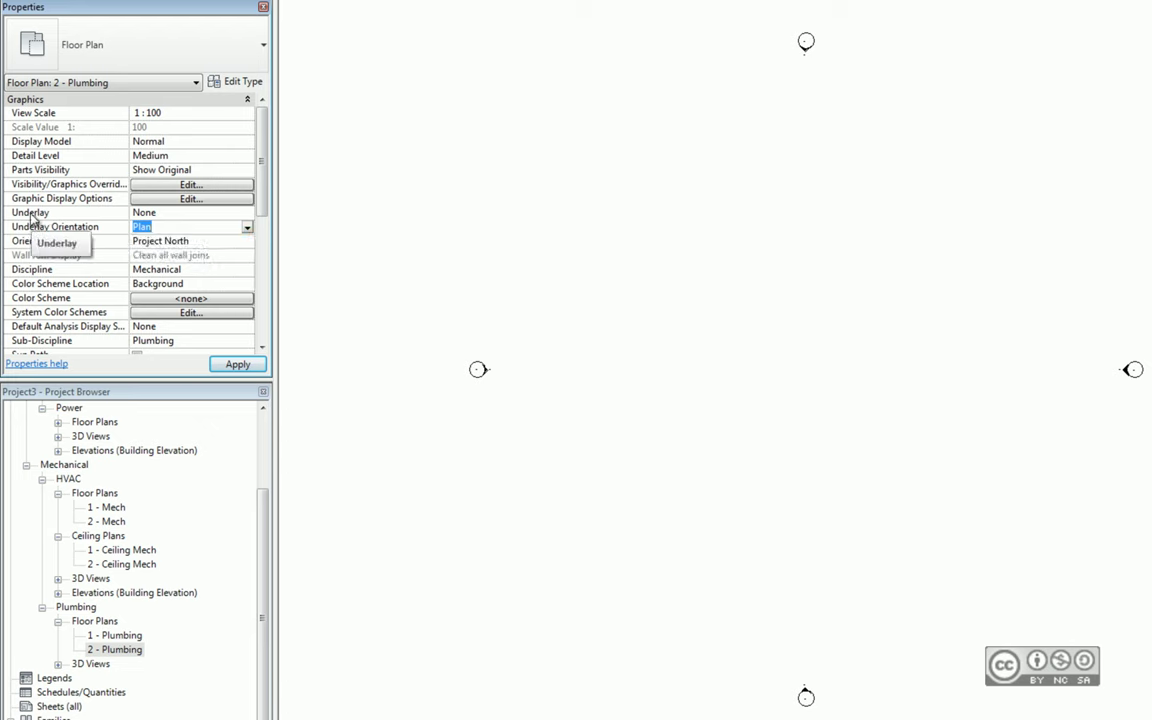
pyautogui.click(115, 650)
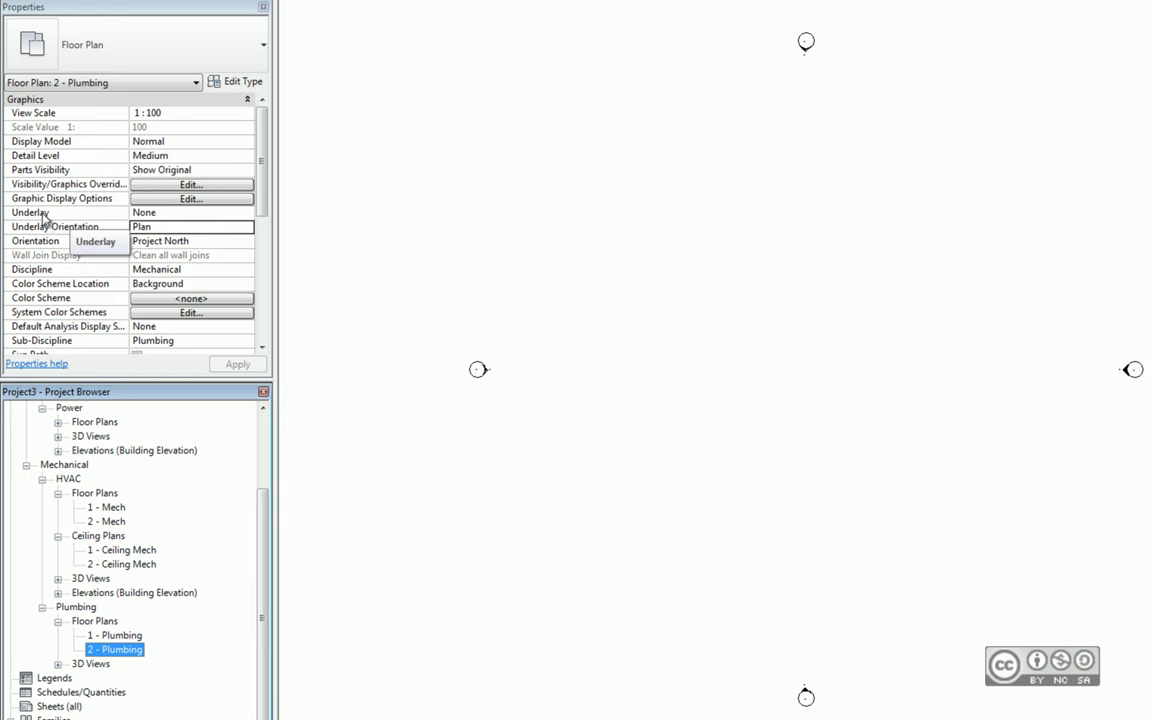
pyautogui.scroll(-10, 263, 340)
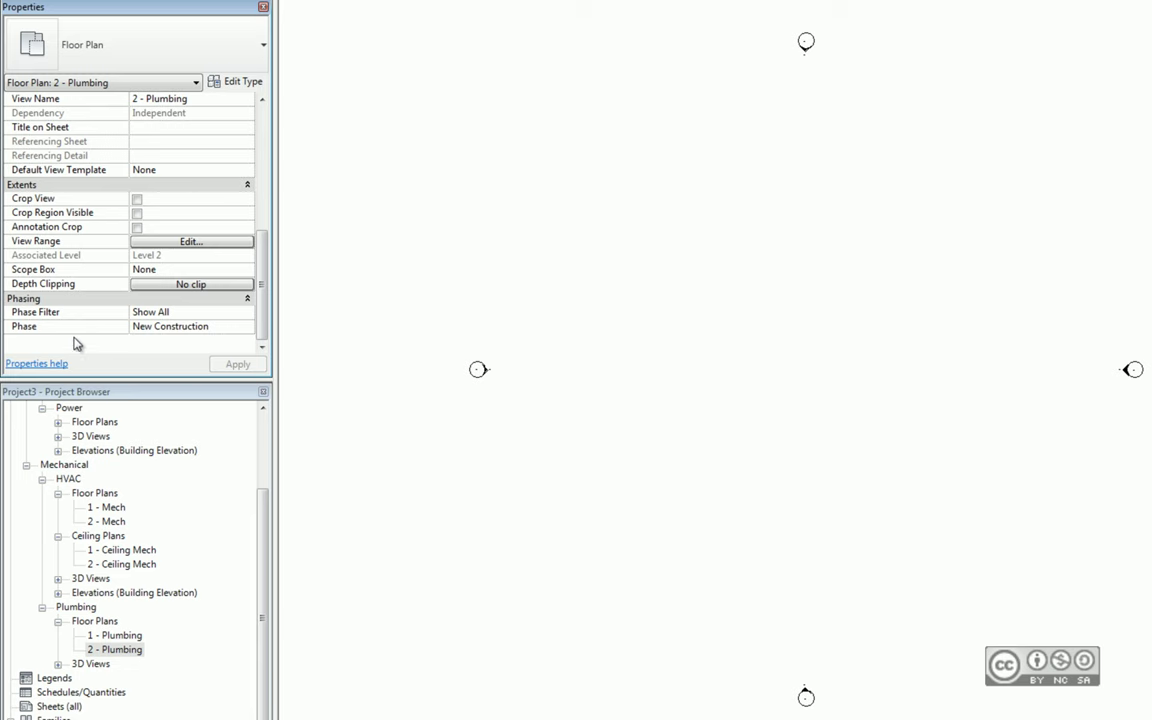
pyautogui.click(115, 649)
pyautogui.moveTo(263, 230); pyautogui.dragTo(265, 340)
pyautogui.click(115, 649)
pyautogui.click(263, 340)
pyautogui.click(170, 326)
pyautogui.click(247, 328)
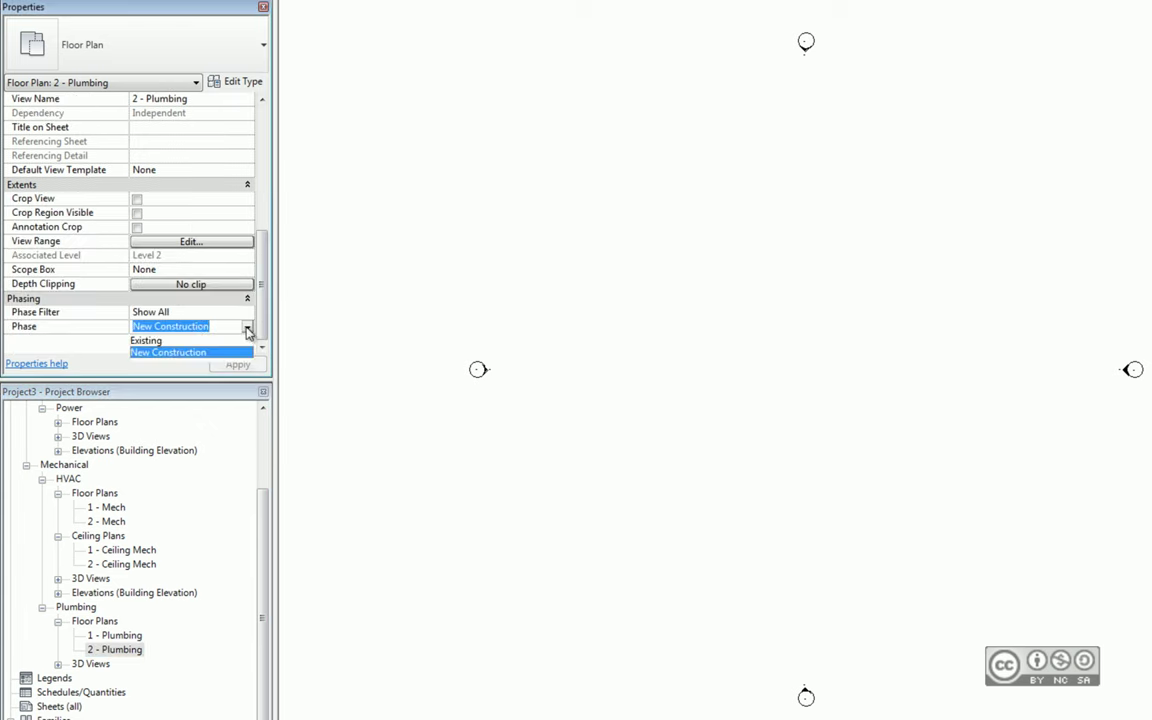
pyautogui.click(230, 352)
pyautogui.click(112, 650)
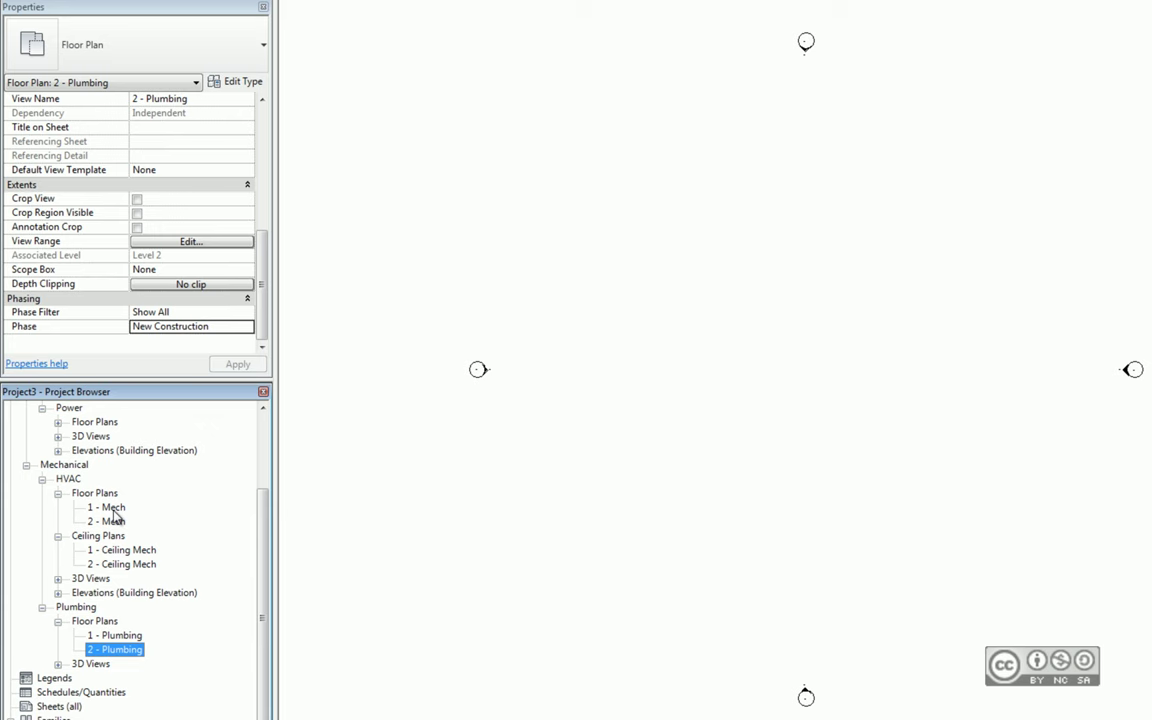
# Step: Expand the Power Building Elevation group to show East, North, South and West - Elec and select East - Elec
pyautogui.click(100, 452)
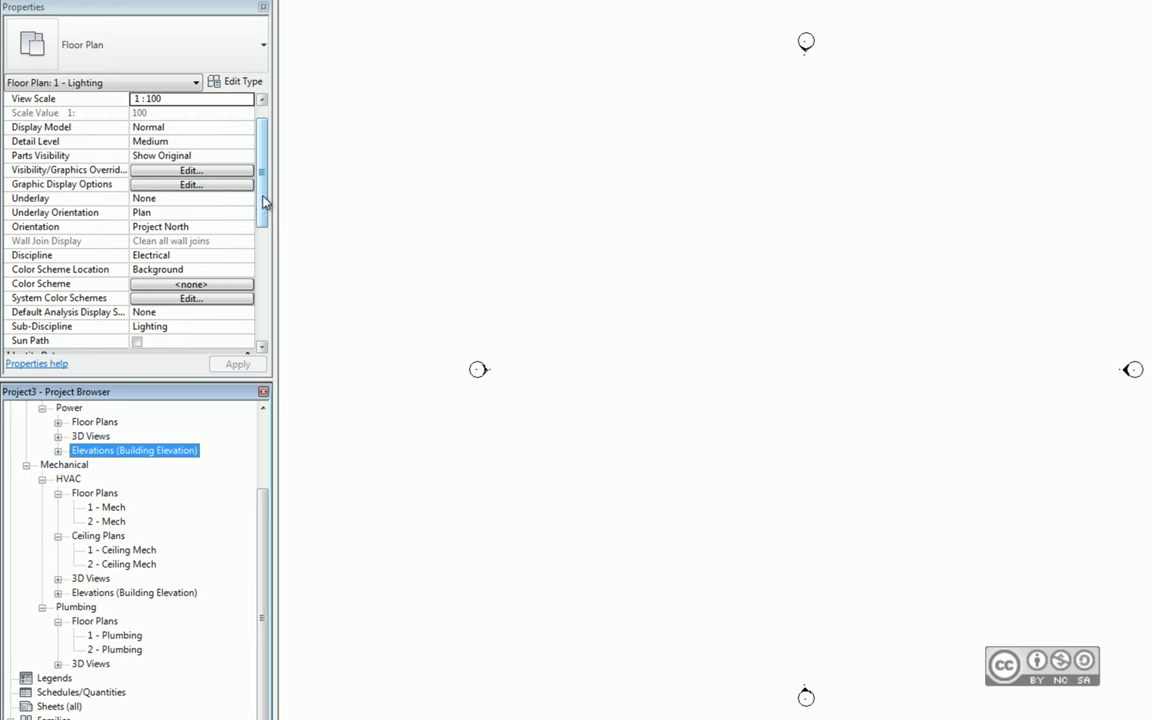
pyautogui.doubleClick(112, 460)
pyautogui.click(112, 465)
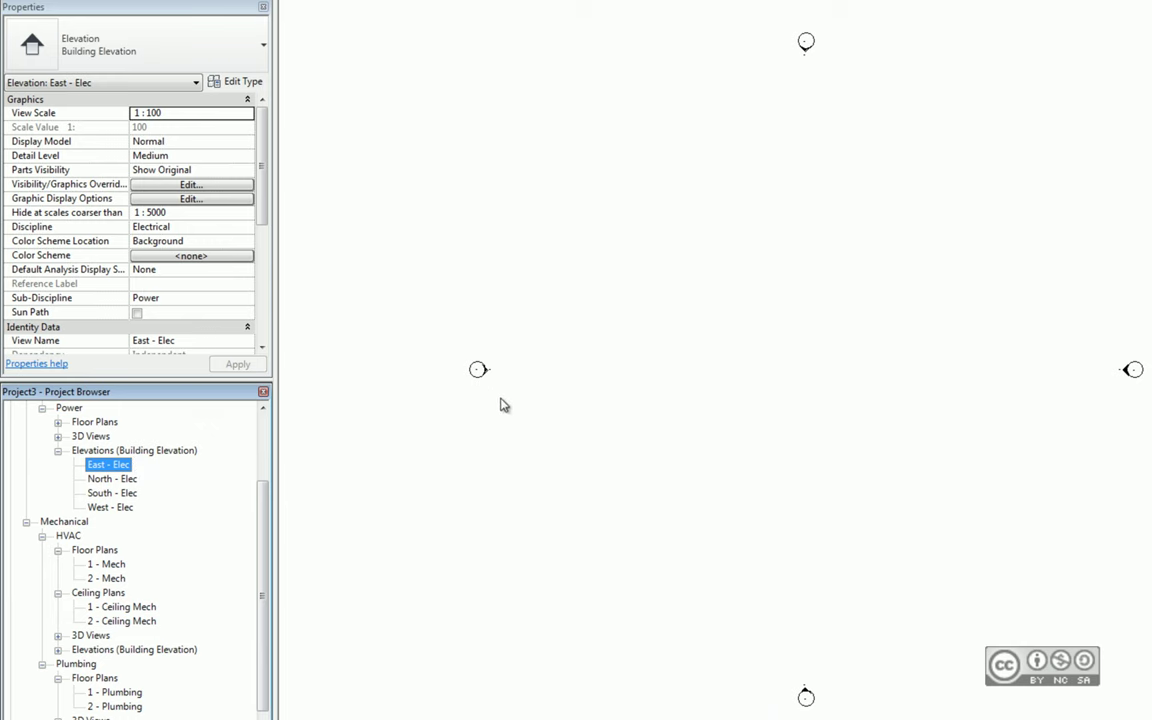
pyautogui.scroll(3, 484, 378)
pyautogui.scroll(2, 485, 375)
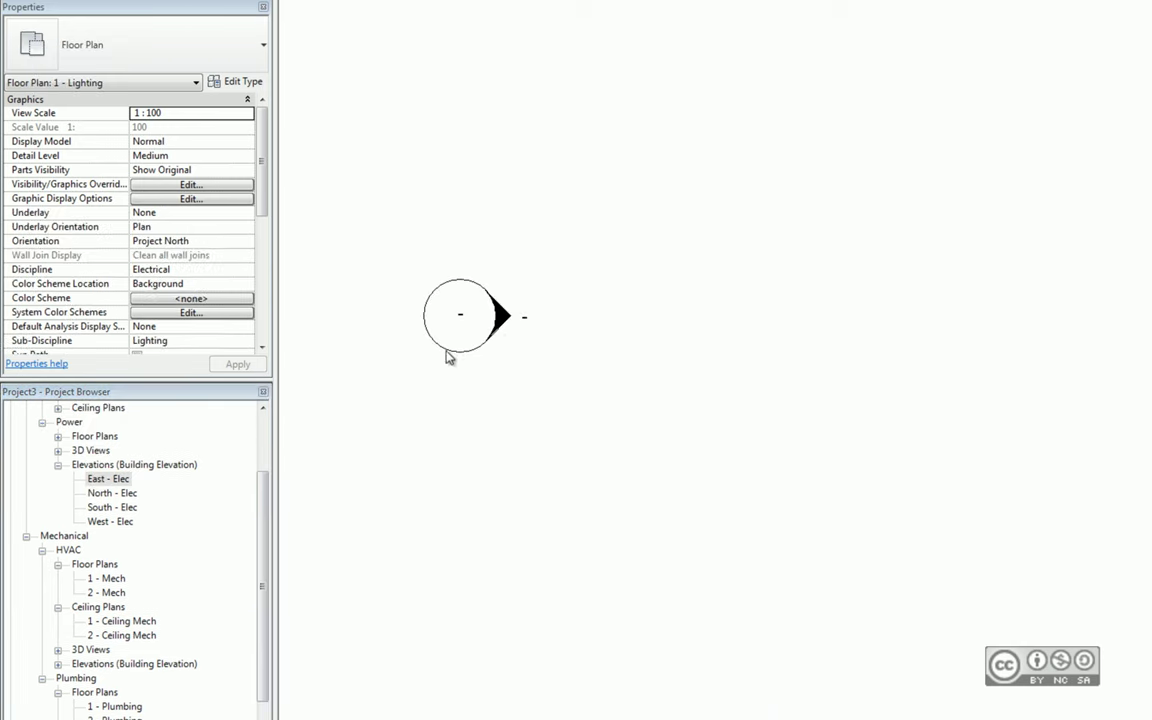
pyautogui.scroll(-4, 527, 514)
pyautogui.scroll(-2, 527, 512)
pyautogui.moveTo(614, 481)
pyautogui.mouseDown(button='middle')
pyautogui.moveTo(566, 463)
pyautogui.moveTo(568, 450)
pyautogui.mouseUp(button='middle')
pyautogui.scroll(-1, 566, 463)
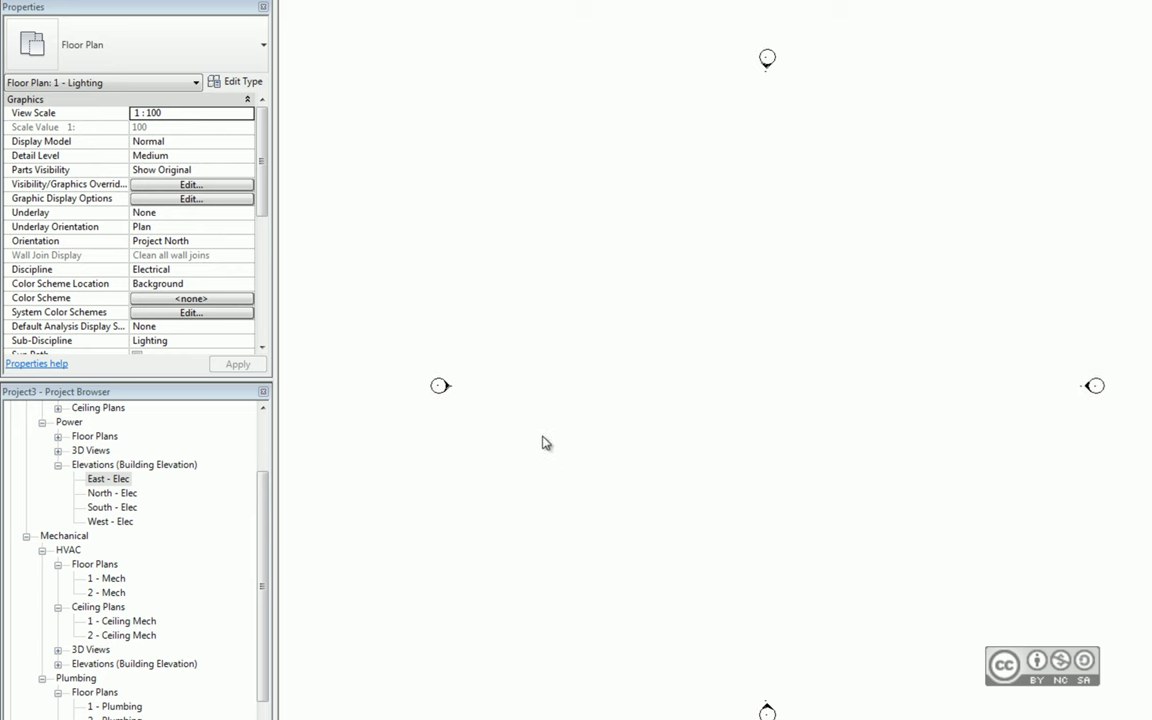
pyautogui.click(108, 480)
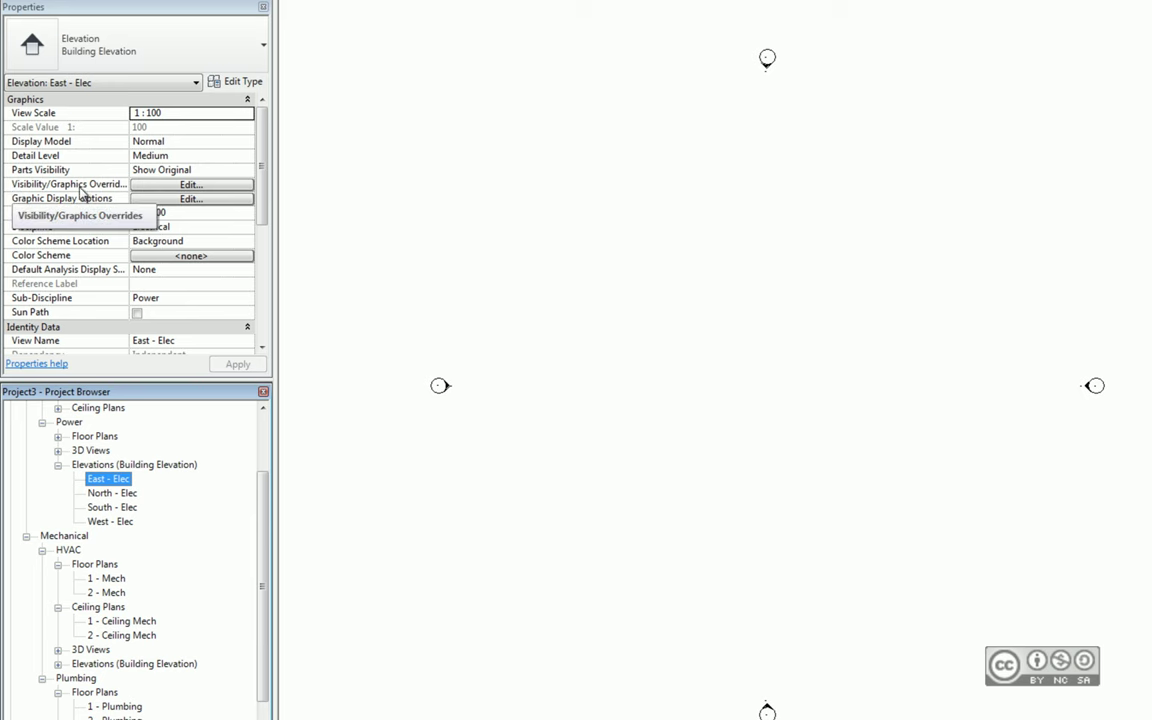
# Step: Open the Visibility/Graphics Overrides dialog for the East - Elec elevation
pyautogui.click(178, 188)
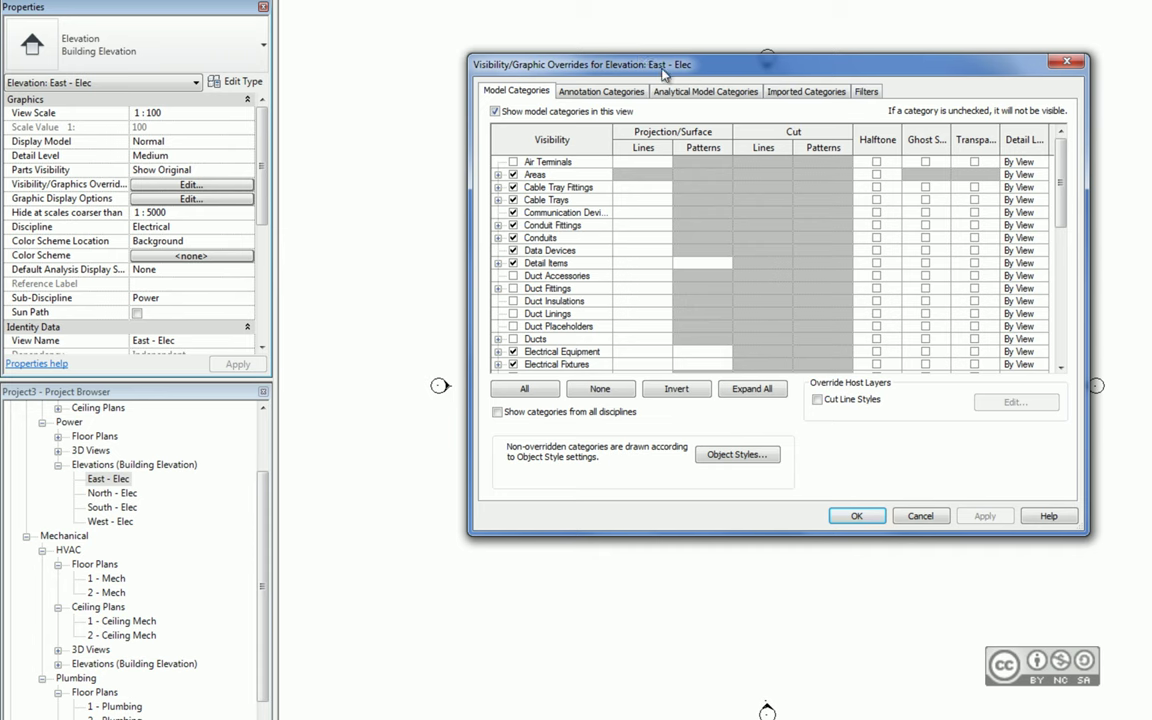